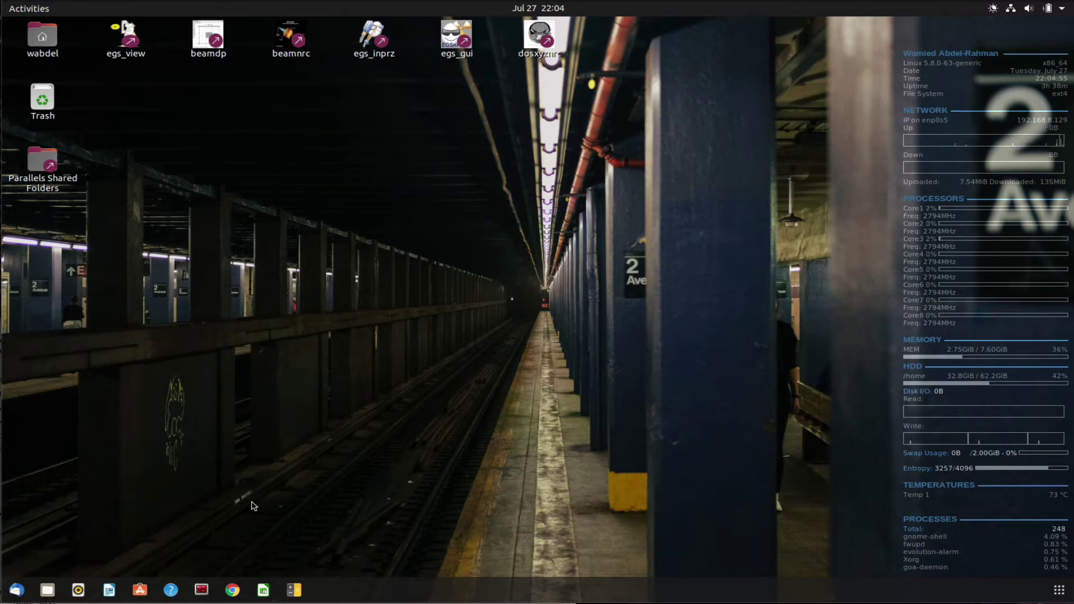
# Launch Terminator, change into egs_home/g and build the g application with make.
pyautogui.click(203, 591)
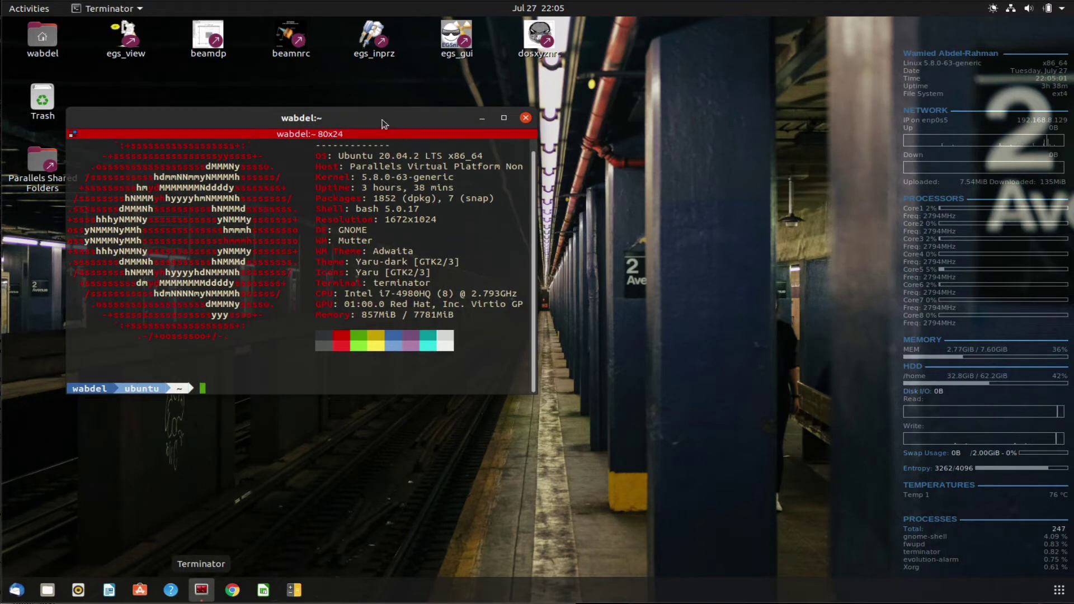
pyautogui.moveTo(382, 119); pyautogui.dragTo(527, 120)
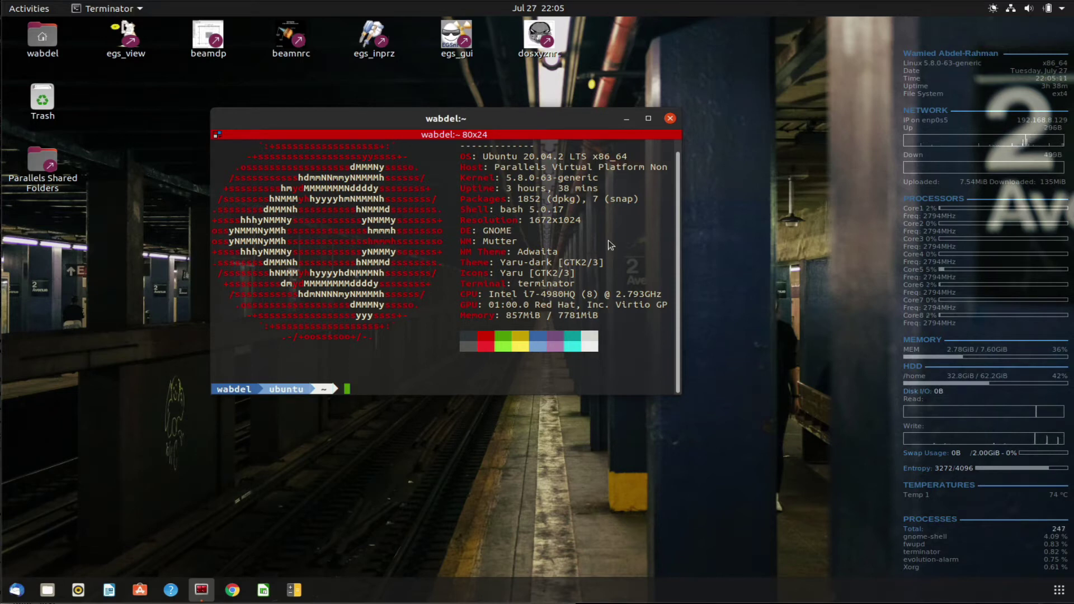
pyautogui.write('cd egs')
pyautogui.press('Tab')
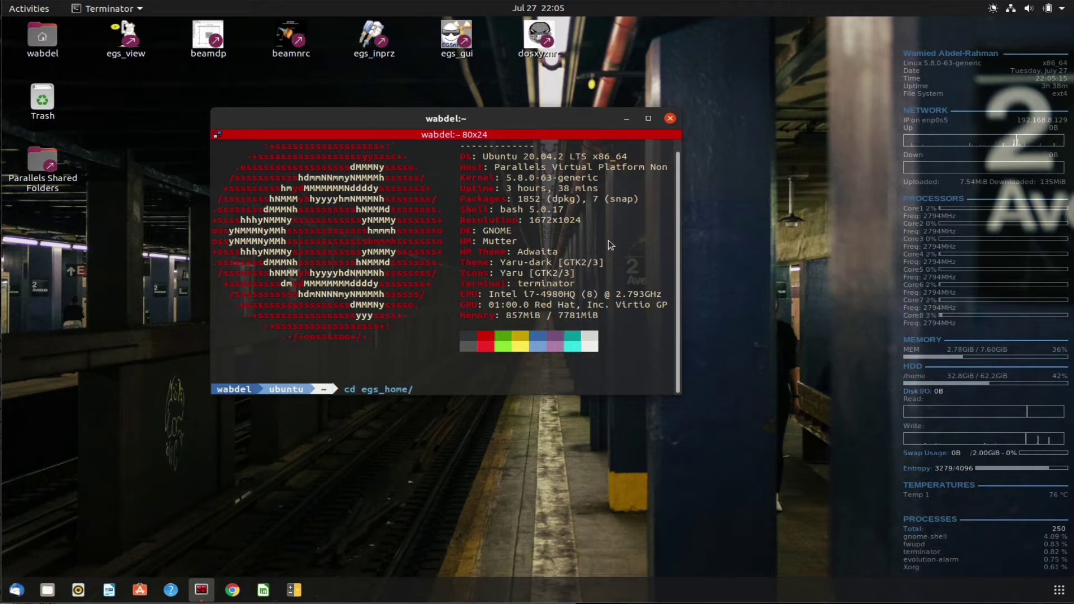
pyautogui.write('g')
pyautogui.press('Tab')
pyautogui.press('Return')
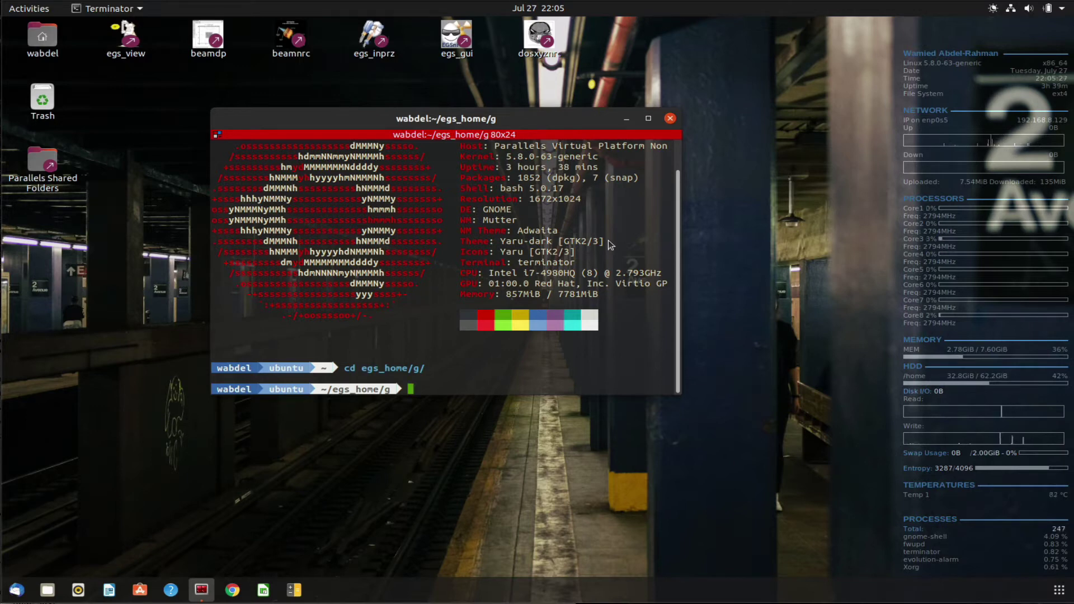
pyautogui.write('mak')
pyautogui.write('e')
pyautogui.press('Return')
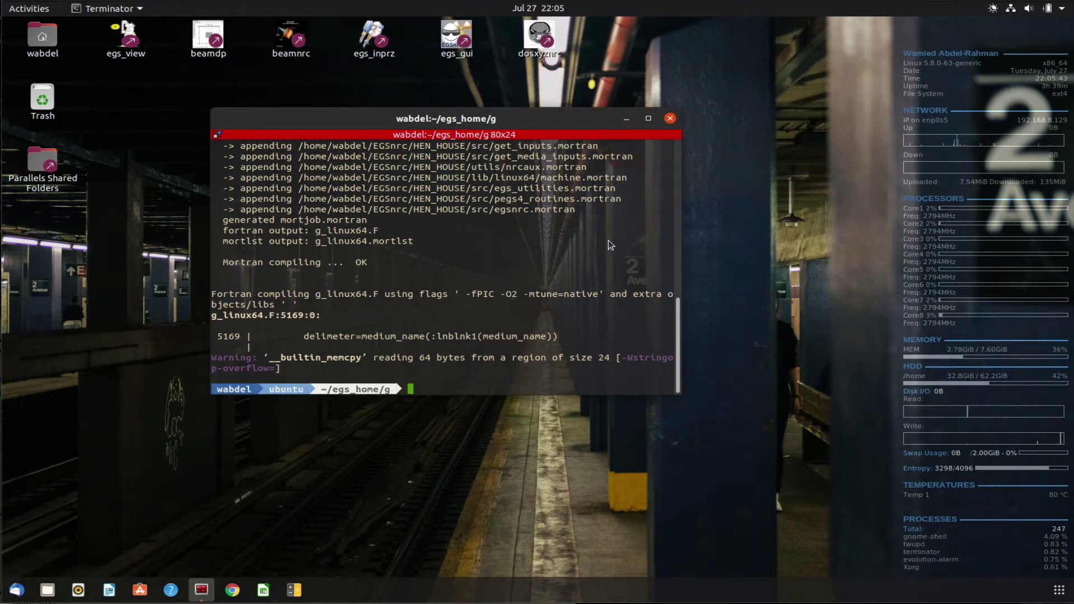
pyautogui.write('ls -la')
# List the folder, then copy g_template.egsinp to AIR_1MeV.egsinp, trimming 1.0 to 1 in the name.
pyautogui.press('Return')
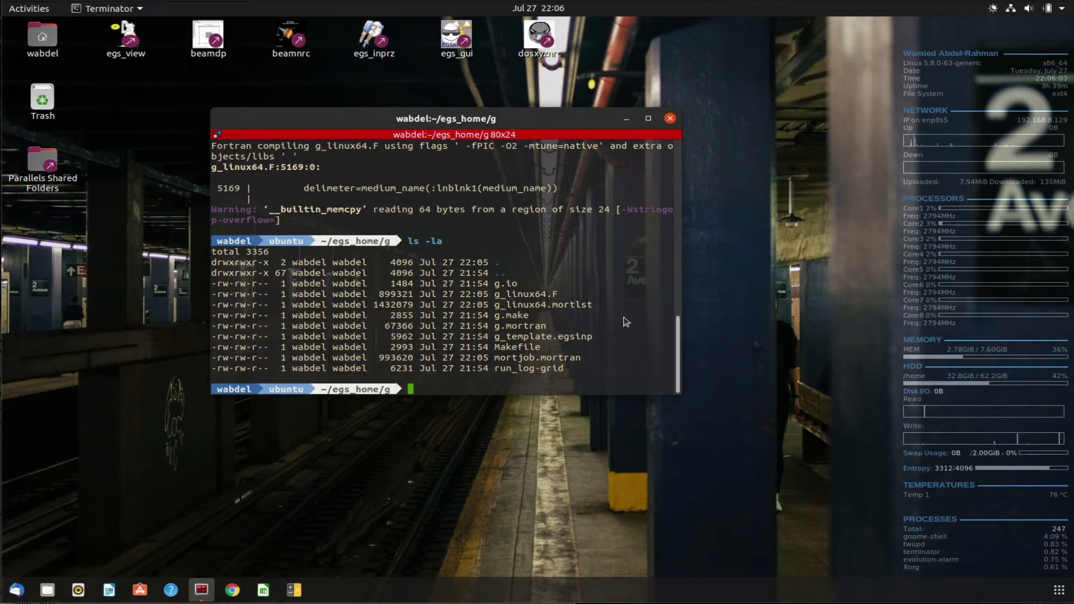
pyautogui.write('cp g')
pyautogui.write('_te')
pyautogui.press('Tab')
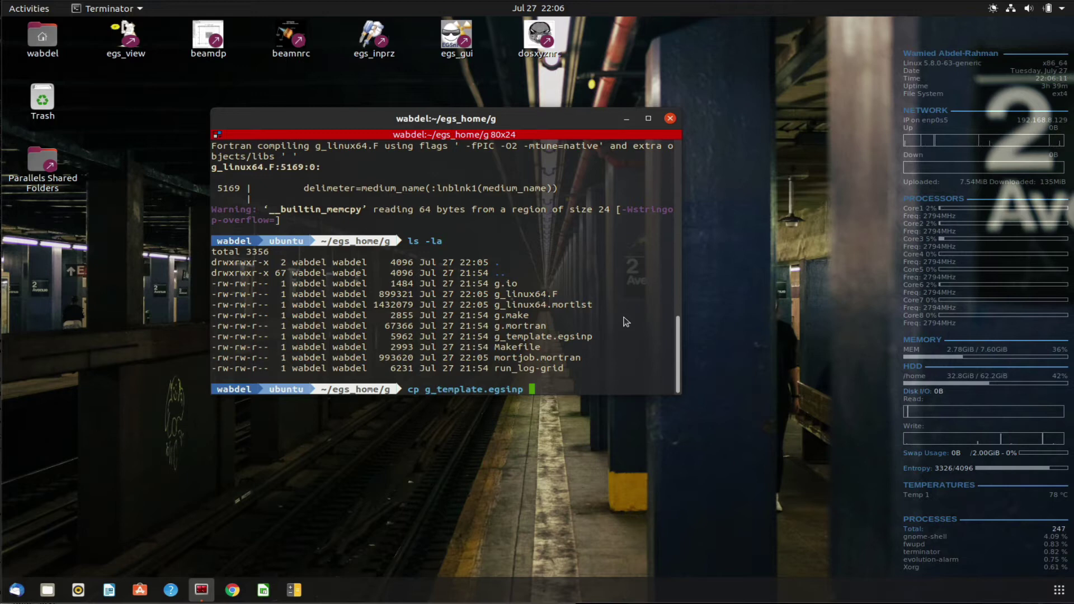
pyautogui.write('AIR')
pyautogui.write('_1.0')
pyautogui.write('Me')
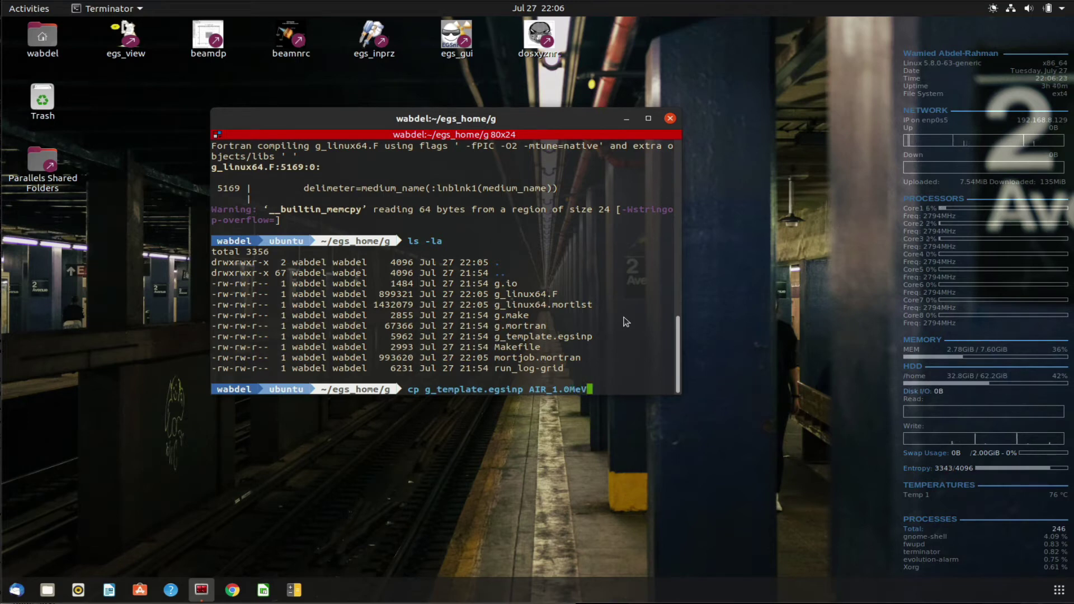
pyautogui.write('V')
pyautogui.press('Left')
pyautogui.press('Left')
pyautogui.press('Left')
pyautogui.press('BackSpace')
pyautogui.press('BackSpace')
pyautogui.press('Right')
pyautogui.press('Right')
pyautogui.press('Right')
pyautogui.write('.egsin')
pyautogui.write('p')
pyautogui.press('Return')
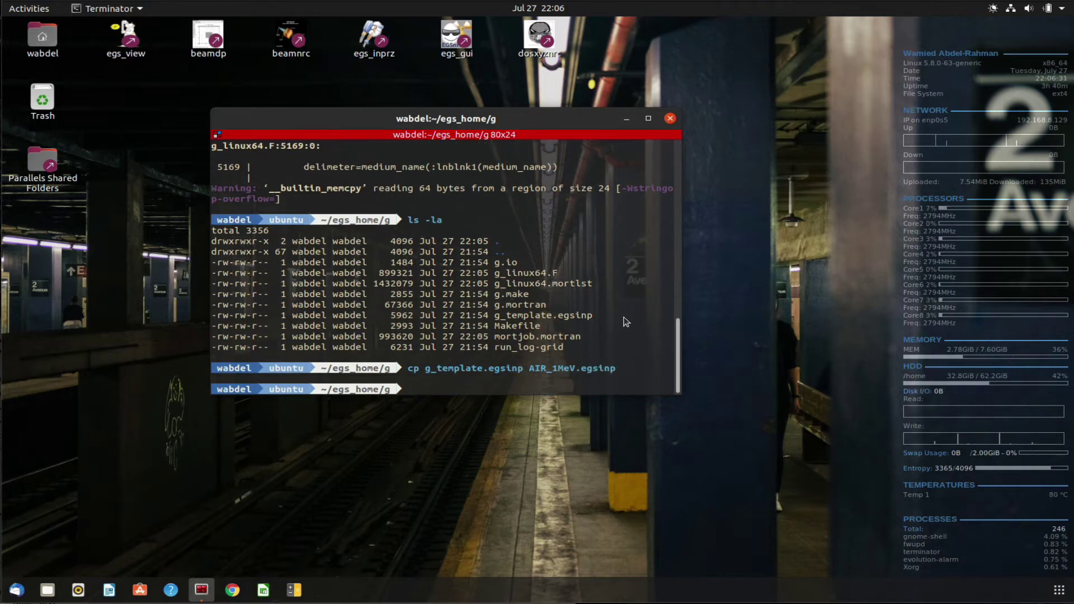
pyautogui.write('emacs')
pyautogui.write('AIR')
# Load AIR_1MeV.egsinp in Emacs and move down to the MC transport parameter section.
pyautogui.press('Tab')
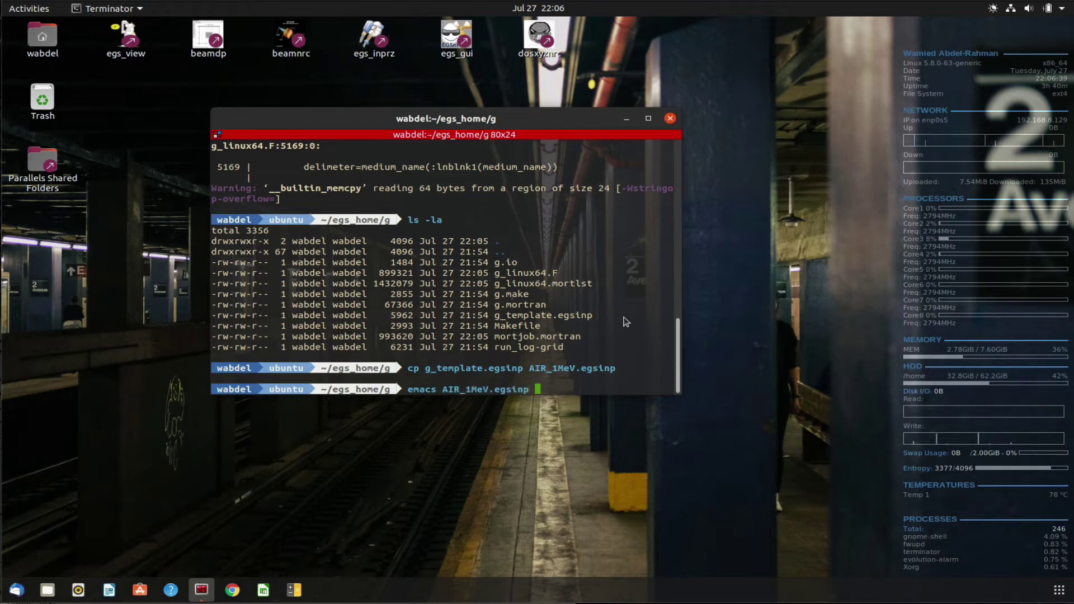
pyautogui.press('Return')
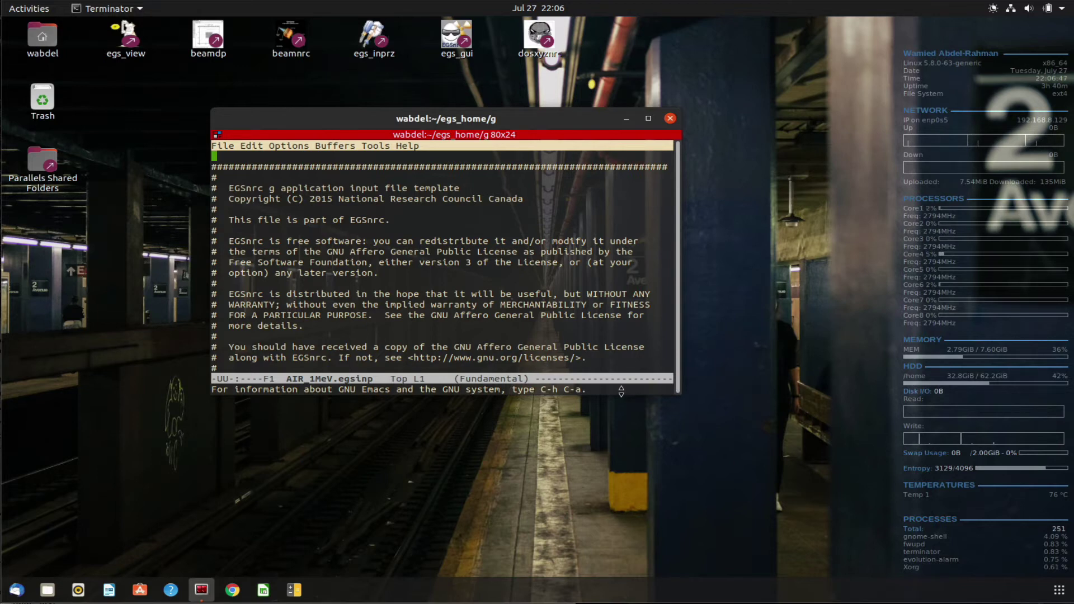
pyautogui.moveTo(618, 394); pyautogui.dragTo(616, 554)
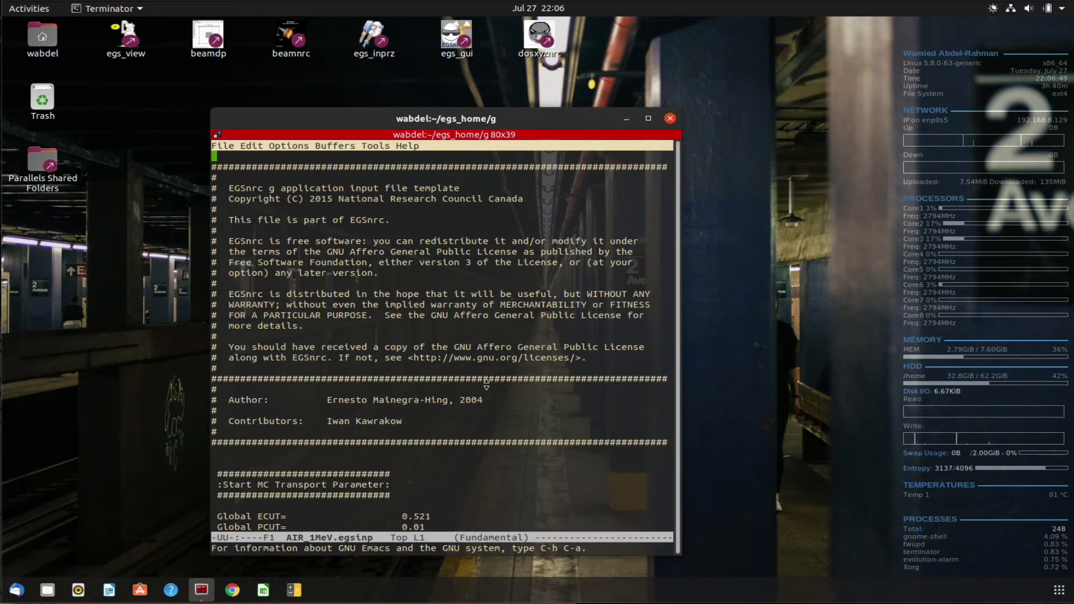
pyautogui.press('Down')
pyautogui.press('Down')
pyautogui.press('Down')
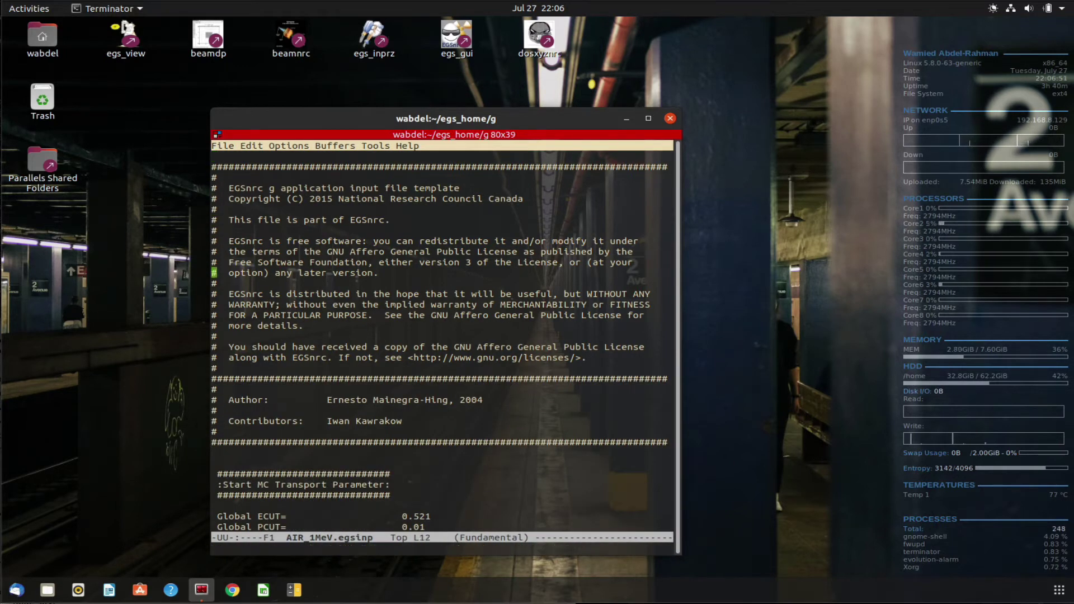
pyautogui.press('Down')
pyautogui.press('Down')
pyautogui.press('Down')
pyautogui.press('Down')
pyautogui.press('Down')
pyautogui.press('Down')
pyautogui.press('Down')
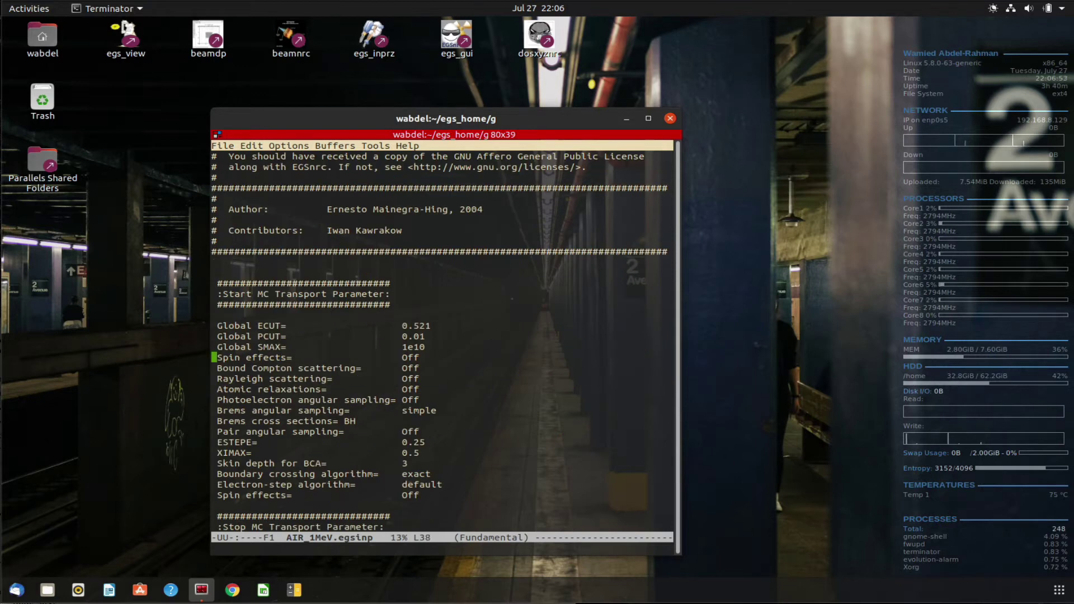
pyautogui.press('Down')
pyautogui.press('Down')
pyautogui.press('Down')
pyautogui.press('Down')
pyautogui.press('Down')
pyautogui.press('Down')
# Switch Spin effects, Bound Compton scattering and Rayleigh scattering from Off to On.
pyautogui.press('Up')
pyautogui.press('Up')
pyautogui.press('Up')
pyautogui.press('Up')
pyautogui.press('Up')
pyautogui.press('Up')
pyautogui.press('Right')
pyautogui.press('Right')
pyautogui.press('Right')
pyautogui.press('Right')
pyautogui.press('Right')
pyautogui.press('Right')
pyautogui.press('Right')
pyautogui.press('Right')
pyautogui.press('Right')
pyautogui.press('Right')
pyautogui.press('Right')
pyautogui.press('Right')
pyautogui.press('Right')
pyautogui.press('Right')
pyautogui.press('Right')
pyautogui.press('Right')
pyautogui.press('Delete')
pyautogui.press('BackSpace')
pyautogui.write('n')
pyautogui.press('Down')
pyautogui.press('Right')
pyautogui.press('BackSpace')
pyautogui.press('BackSpace')
pyautogui.write('n')
pyautogui.press('Down')
pyautogui.press('Delete')
pyautogui.press('BackSpace')
pyautogui.write('n')
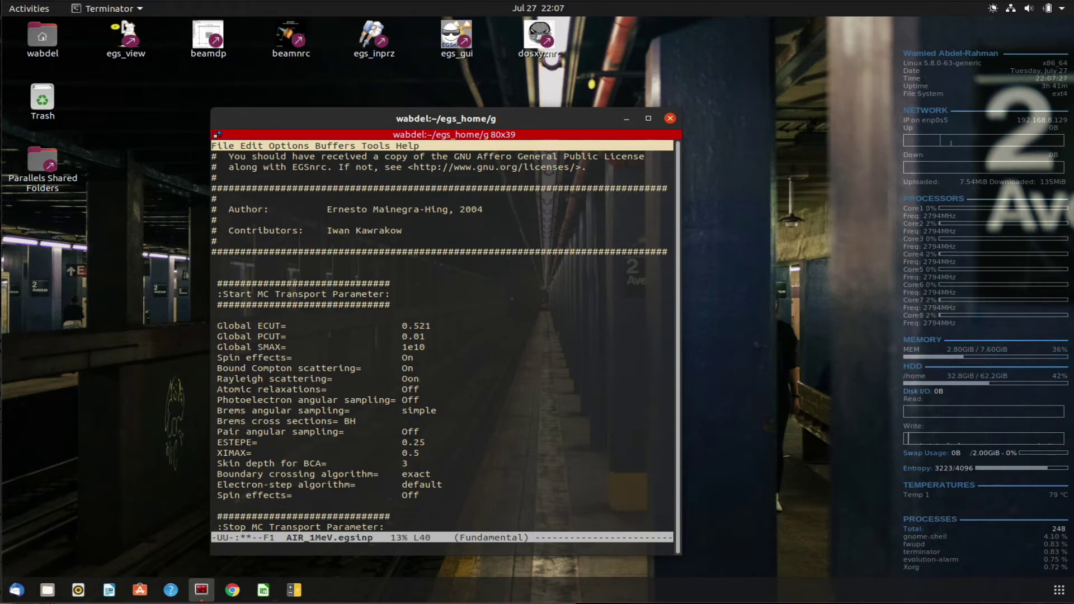
pyautogui.press('BackSpace')
pyautogui.write('n')
# Switch Atomic relaxations, Photoelectron and Pair angular sampling from Off to On.
pyautogui.press('Down')
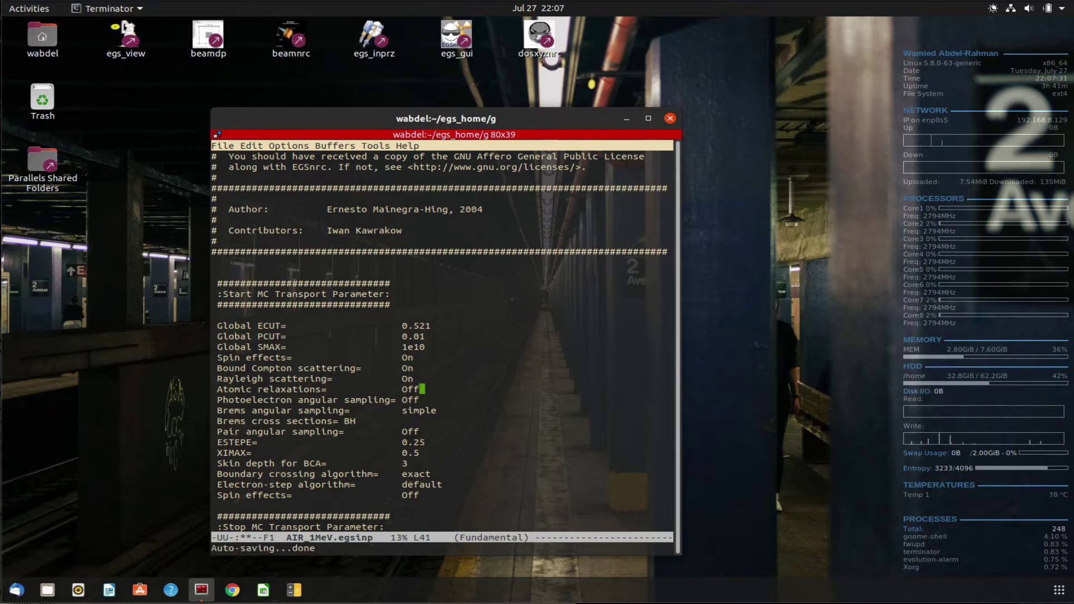
pyautogui.press('BackSpace')
pyautogui.press('BackSpace')
pyautogui.write('n')
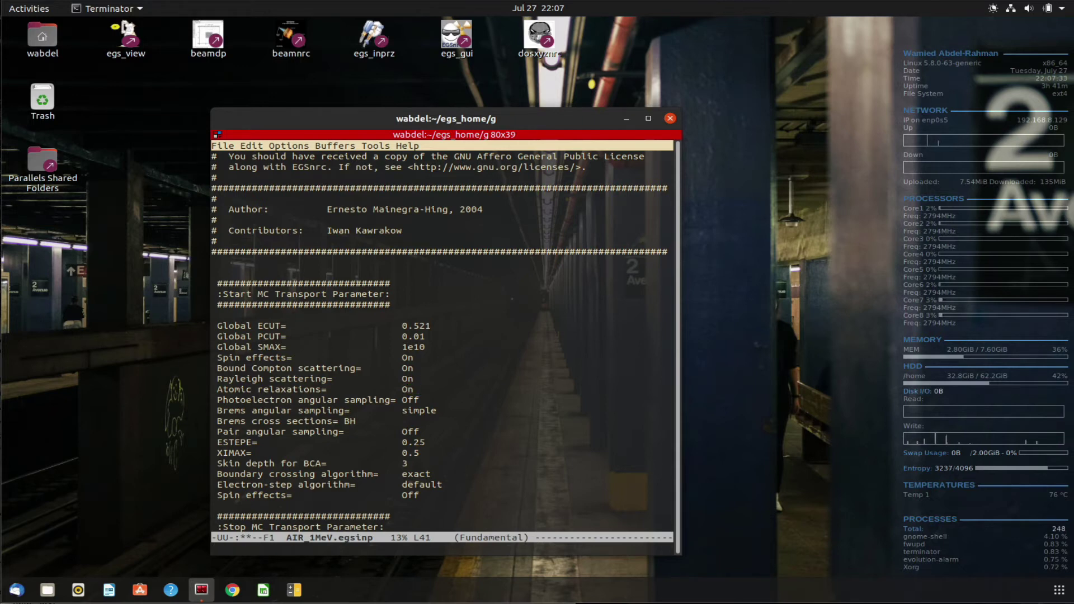
pyautogui.press('Down')
pyautogui.press('BackSpace')
pyautogui.press('BackSpace')
pyautogui.write('n')
pyautogui.press('Down')
pyautogui.press('Down')
pyautogui.press('Down')
pyautogui.press('Right')
pyautogui.press('BackSpace')
pyautogui.press('BackSpace')
pyautogui.write('n')
pyautogui.press('Down')
pyautogui.press('Down')
pyautogui.press('Down')
pyautogui.press('Down')
pyautogui.press('Down')
pyautogui.press('Down')
pyautogui.press('Left')
pyautogui.press('Left')
pyautogui.press('Left')
pyautogui.press('Left')
pyautogui.press('Left')
pyautogui.press('Left')
pyautogui.press('Left')
pyautogui.press('Left')
pyautogui.press('Left')
pyautogui.press('Left')
pyautogui.hotkey('ctrl', 'k')
pyautogui.press('Down')
pyautogui.press('Down')
pyautogui.press('Down')
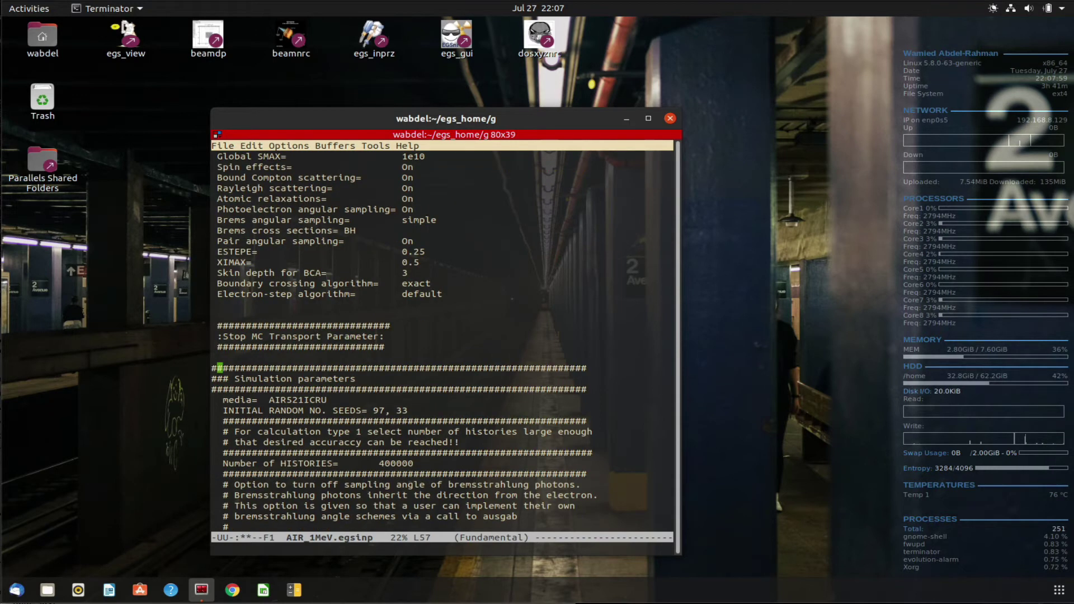
pyautogui.press('Down')
pyautogui.press('Down')
pyautogui.press('Down')
pyautogui.press('Right')
pyautogui.press('Right')
pyautogui.press('Right')
pyautogui.press('Right')
pyautogui.press('Right')
pyautogui.press('Right')
pyautogui.press('Right')
pyautogui.press('Right')
pyautogui.press('Right')
pyautogui.press('Left')
pyautogui.press('Left')
pyautogui.press('Left')
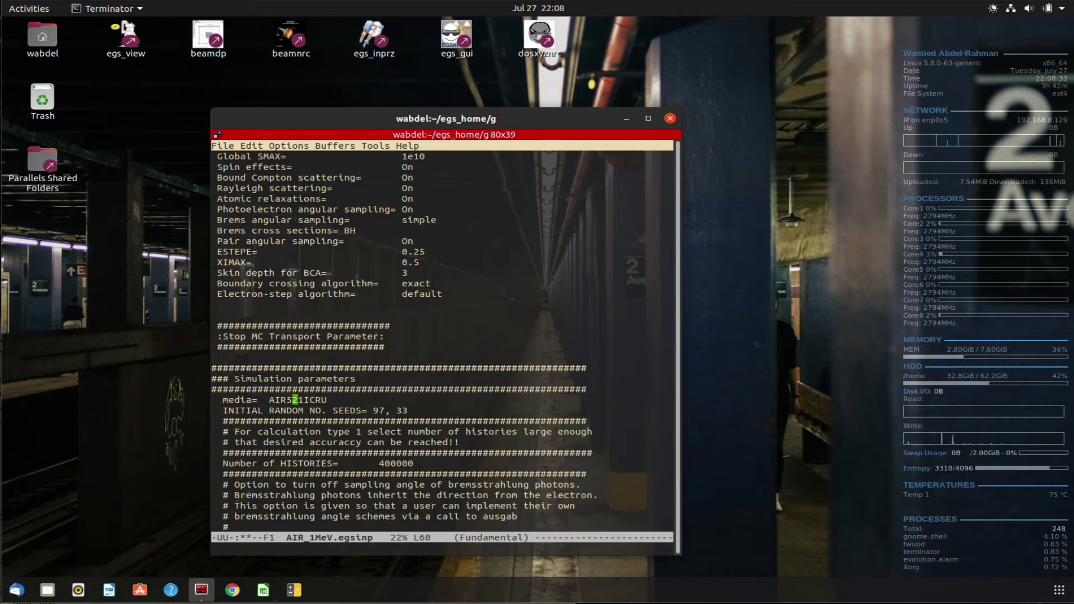
pyautogui.press('Left')
pyautogui.press('Left')
pyautogui.press('Right')
pyautogui.press('Right')
pyautogui.press('Right')
pyautogui.press('Right')
pyautogui.press('Right')
pyautogui.press('Right')
pyautogui.press('Down')
pyautogui.press('Down')
pyautogui.press('Down')
pyautogui.press('Down')
pyautogui.press('Down')
pyautogui.press('Down')
pyautogui.press('Down')
pyautogui.press('Up')
pyautogui.press('Down')
pyautogui.press('Down')
pyautogui.press('Down')
pyautogui.press('Down')
pyautogui.press('Down')
pyautogui.press('Down')
pyautogui.press('Down')
pyautogui.press('Down')
pyautogui.press('Down')
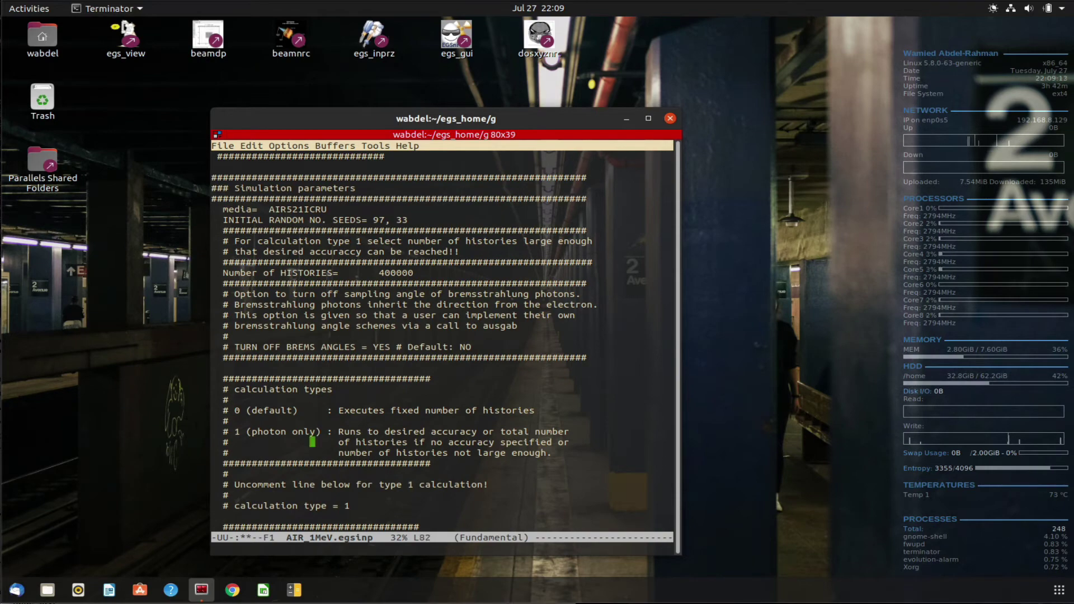
pyautogui.press('Down')
pyautogui.press('Down')
pyautogui.press('Down')
pyautogui.press('Down')
pyautogui.press('Down')
pyautogui.press('Down')
pyautogui.press('Down')
pyautogui.press('Down')
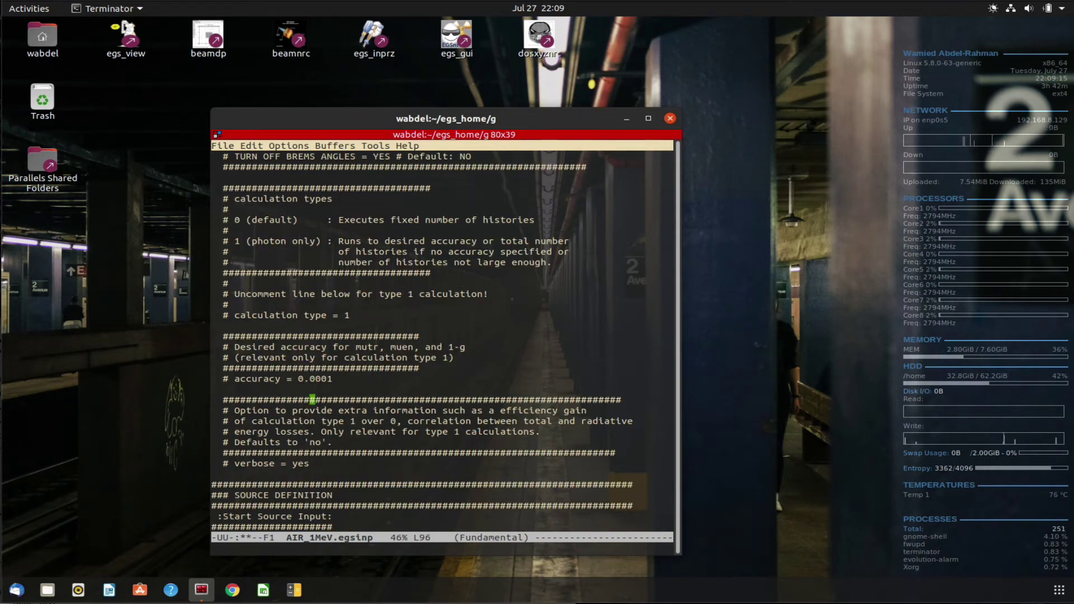
pyautogui.press('Down')
pyautogui.press('Down')
pyautogui.press('Down')
pyautogui.press('Down')
pyautogui.press('Down')
pyautogui.press('Down')
pyautogui.press('Down')
pyautogui.press('Down')
pyautogui.press('Down')
pyautogui.press('Down')
pyautogui.press('Down')
pyautogui.press('Down')
pyautogui.press('Down')
pyautogui.press('Down')
pyautogui.press('Down')
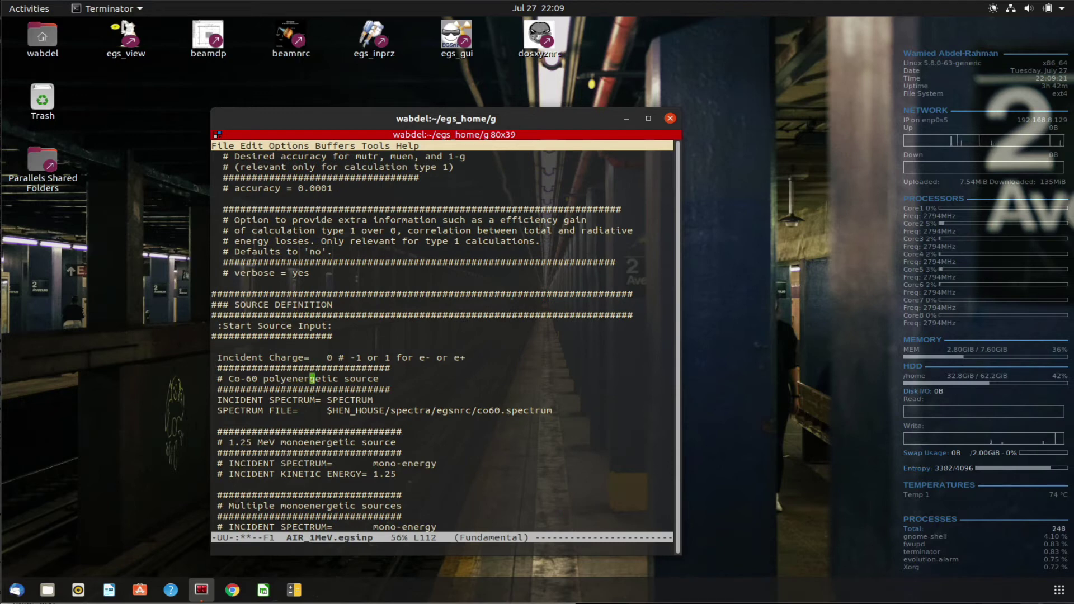
# Comment out the Co-60 INCIDENT SPECTRUM and SPECTRUM FILE lines with #.
pyautogui.press('Up')
pyautogui.press('Up')
pyautogui.press('Right')
pyautogui.press('Down')
pyautogui.press('Down')
pyautogui.press('Down')
pyautogui.press('Down')
pyautogui.press('Left')
pyautogui.press('Left')
pyautogui.press('Left')
pyautogui.press('Left')
pyautogui.press('Left')
pyautogui.press('Left')
pyautogui.press('Left')
pyautogui.press('Left')
pyautogui.press('Left')
pyautogui.press('Left')
pyautogui.write('#')
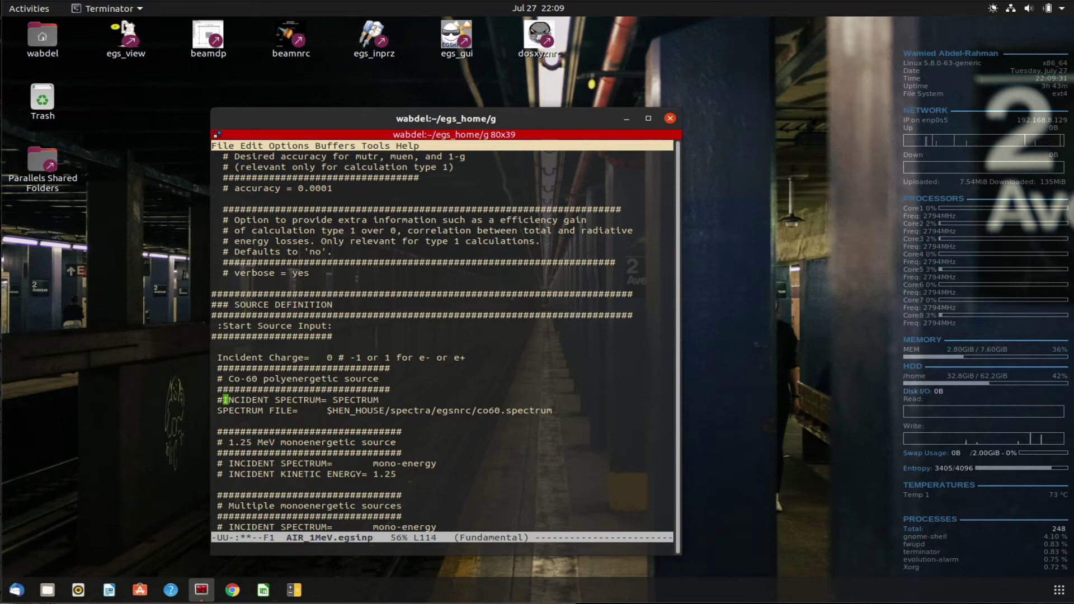
pyautogui.press('Down')
pyautogui.press('Left')
pyautogui.write('#')
# Uncomment the mono-energy spectrum and kinetic energy lines and set the energy to 1.0 MeV.
pyautogui.press('Down')
pyautogui.press('Down')
pyautogui.press('Down')
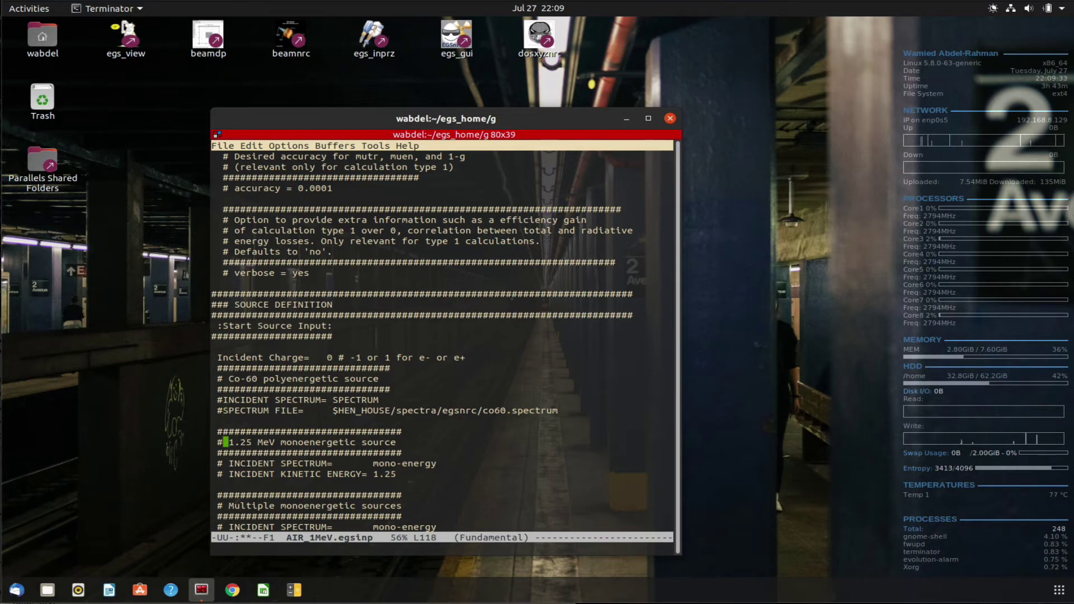
pyautogui.press('Down')
pyautogui.press('Down')
pyautogui.press('BackSpace')
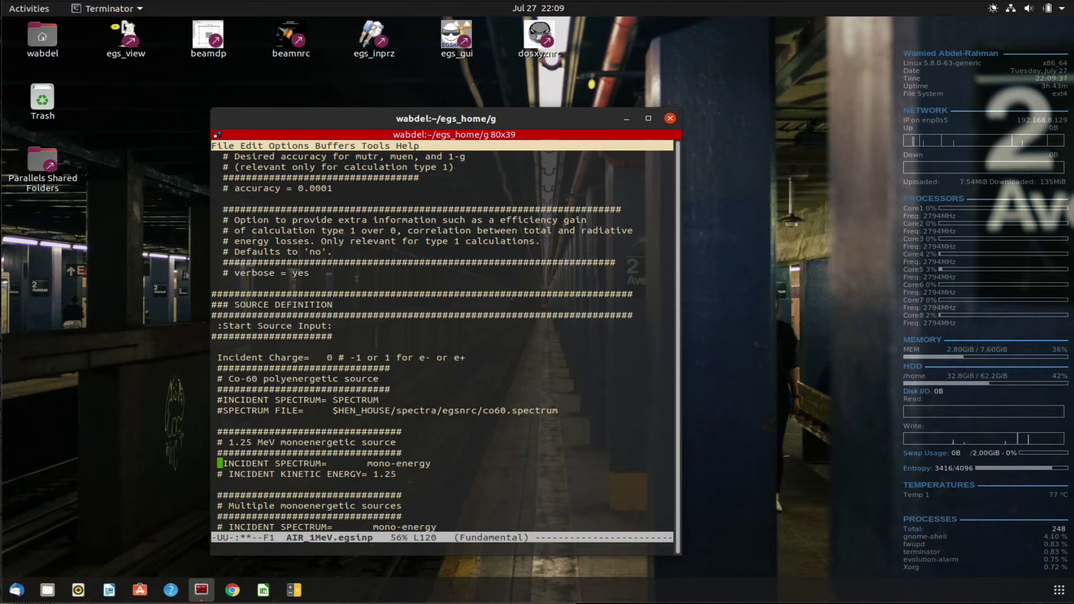
pyautogui.press('Down')
pyautogui.press('Right')
pyautogui.press('BackSpace')
pyautogui.press('Up')
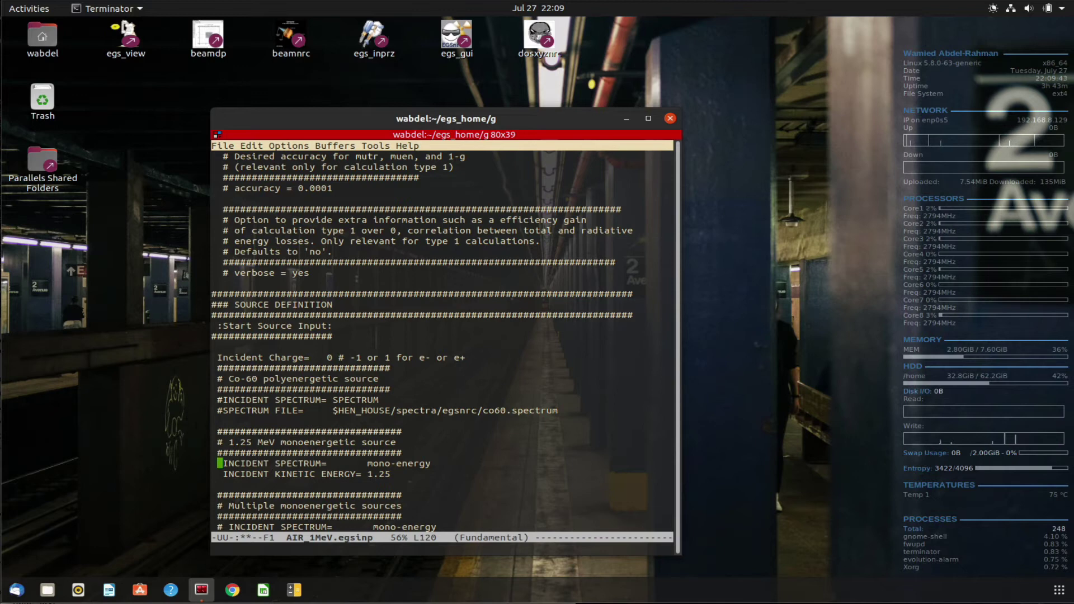
pyautogui.press('Down')
pyautogui.press('Right')
pyautogui.press('Right')
pyautogui.press('Right')
pyautogui.press('Right')
pyautogui.press('Right')
pyautogui.press('Right')
pyautogui.press('Right')
pyautogui.press('Right')
pyautogui.press('Right')
pyautogui.press('Right')
pyautogui.press('Right')
pyautogui.press('BackSpace')
pyautogui.press('BackSpace')
pyautogui.write('0')
pyautogui.press('Down')
pyautogui.press('Down')
pyautogui.press('Down')
pyautogui.press('Down')
pyautogui.press('Down')
pyautogui.press('Down')
pyautogui.press('Down')
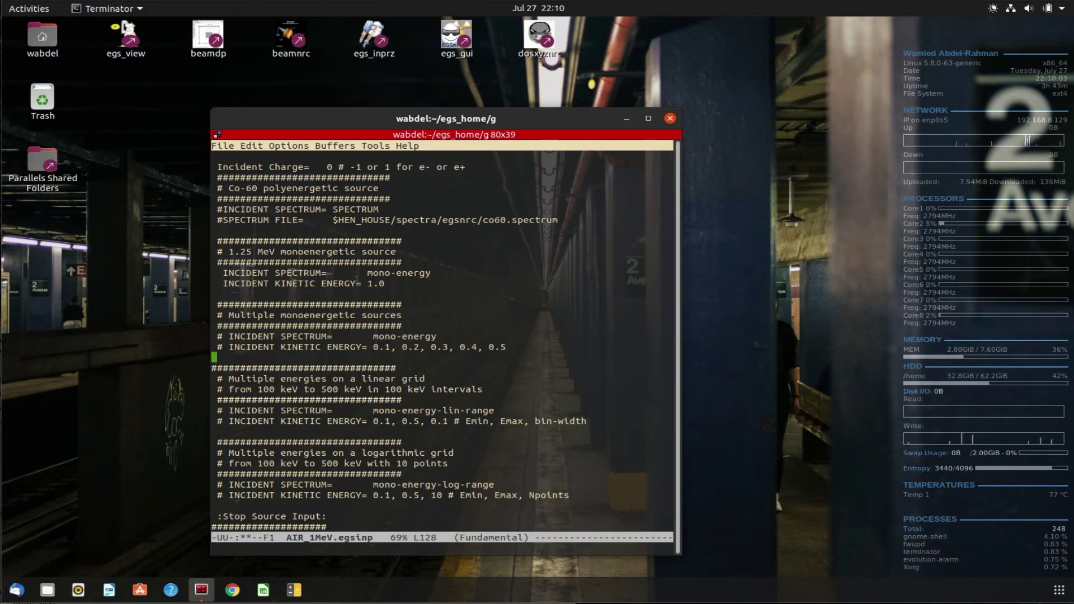
# Review the AIR521ICRU media block and save AIR_1MeV.egsinp.
pyautogui.press('Down')
pyautogui.press('Down')
pyautogui.press('Down')
pyautogui.press('Down')
pyautogui.press('Down')
pyautogui.press('Down')
pyautogui.press('Down')
pyautogui.press('Down')
pyautogui.press('Down')
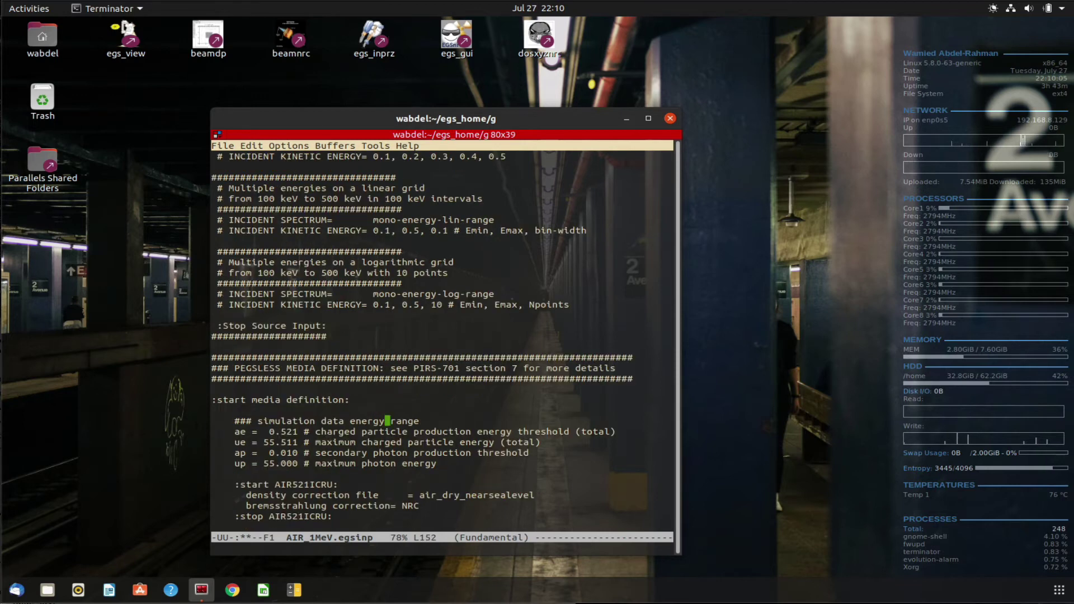
pyautogui.press('Down')
pyautogui.press('Down')
pyautogui.press('Down')
pyautogui.press('Down')
pyautogui.press('Down')
pyautogui.press('Down')
pyautogui.press('Down')
pyautogui.press('Down')
pyautogui.press('Down')
pyautogui.press('Down')
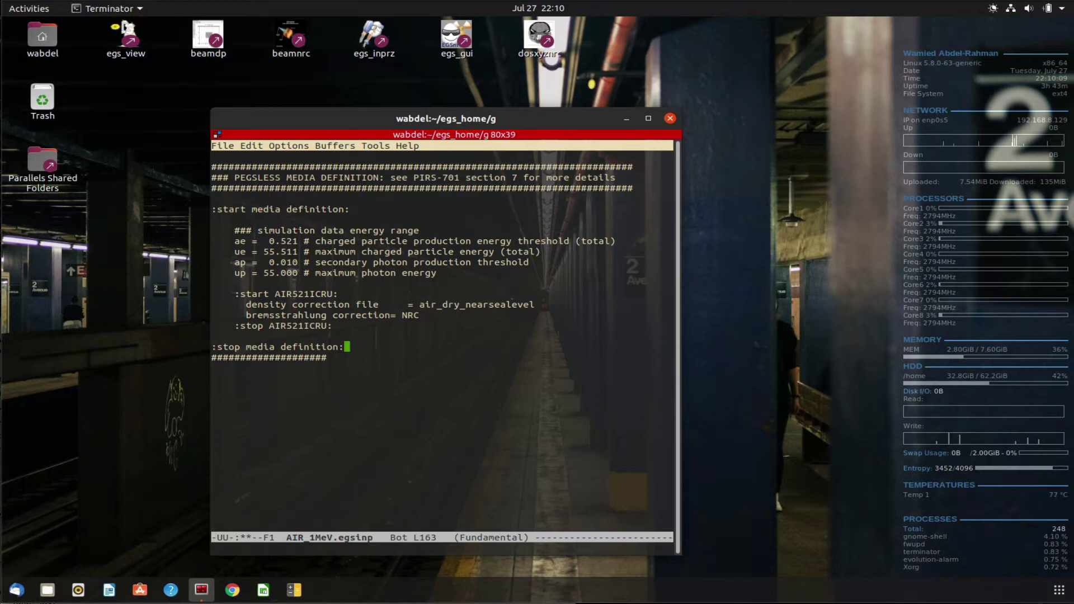
pyautogui.press('Up')
pyautogui.press('Up')
pyautogui.press('Up')
pyautogui.press('Up')
pyautogui.press('Up')
pyautogui.hotkey('ctrl', 'x')
pyautogui.hotkey('ctrl', 's')
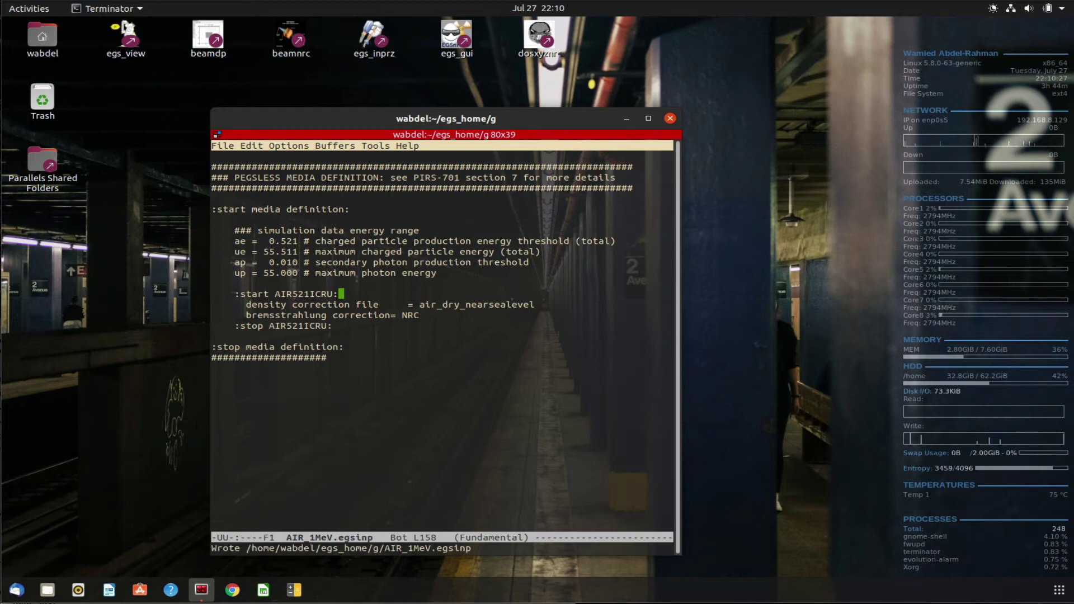
# Quit Emacs, run 'ex g AIR_1MeV 521icru' and highlight the Ave energy released per particle result.
pyautogui.hotkey('ctrl', 'x')
pyautogui.hotkey('ctrl', 'c')
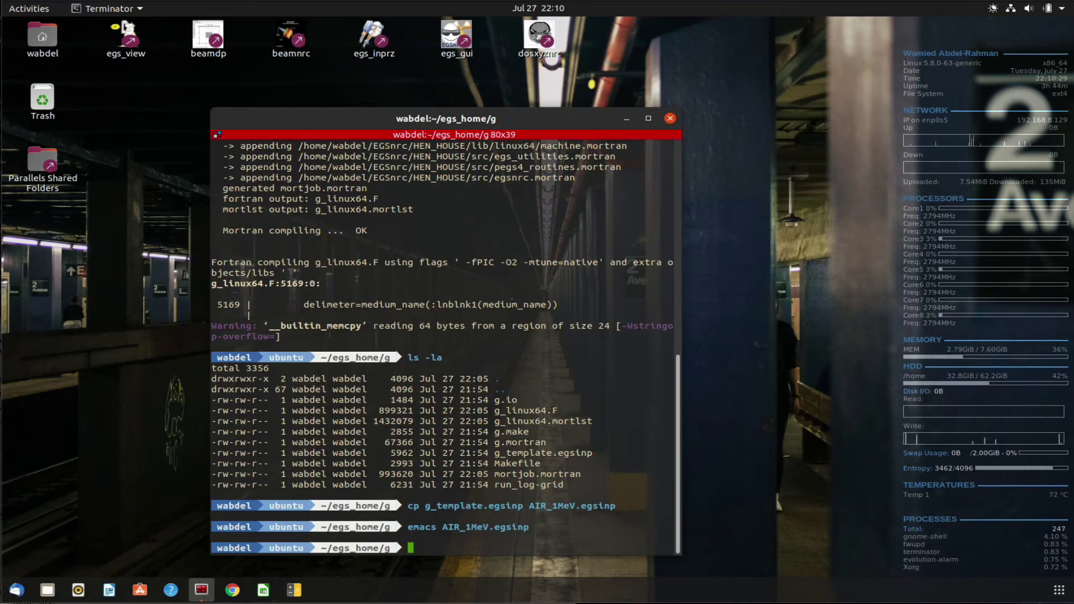
pyautogui.write('ex')
pyautogui.write('g ')
pyautogui.write('AIR_1MeV.egsinp')
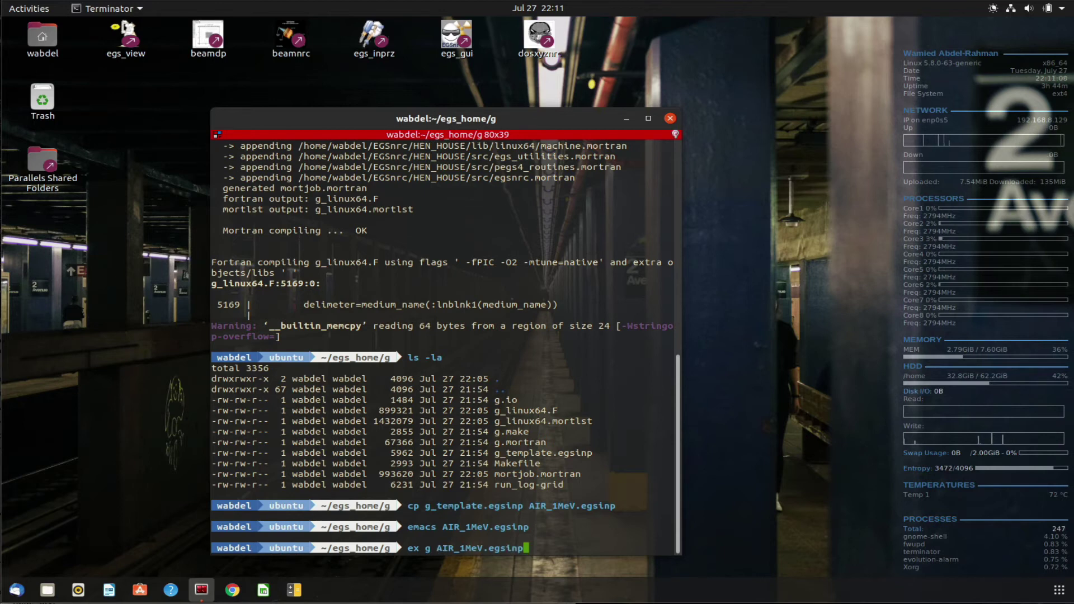
pyautogui.press('BackSpace')
pyautogui.press('BackSpace')
pyautogui.press('BackSpace')
pyautogui.press('BackSpace')
pyautogui.press('BackSpace')
pyautogui.press('BackSpace')
pyautogui.press('BackSpace')
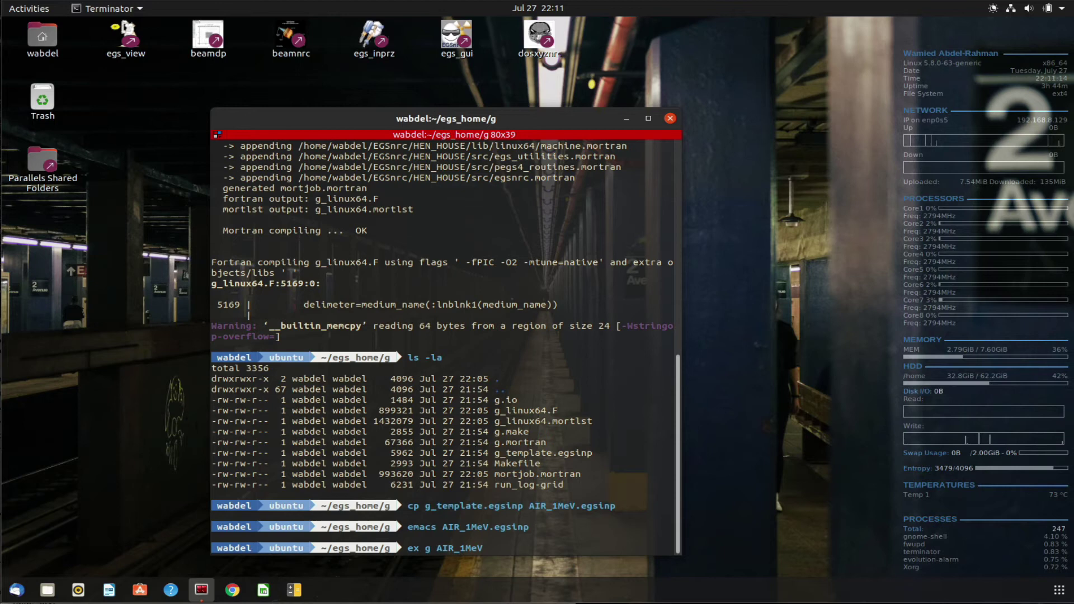
pyautogui.write('521')
pyautogui.write('icru')
pyautogui.press('Return')
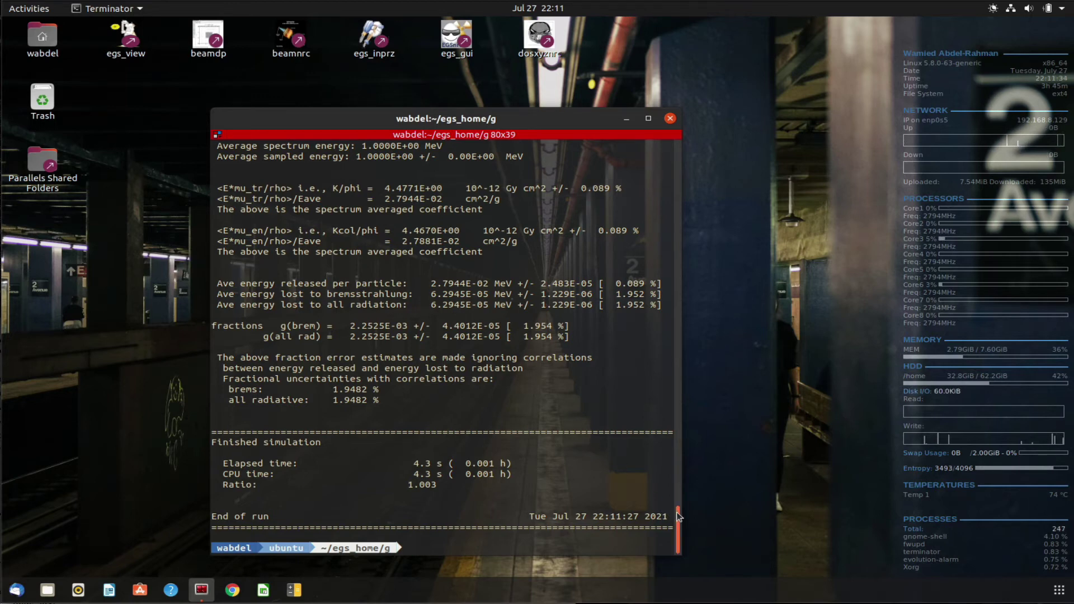
pyautogui.scroll(2, 678, 510)
pyautogui.scroll(1, 681, 508)
pyautogui.scroll(2, 680, 504)
pyautogui.scroll(1, 679, 499)
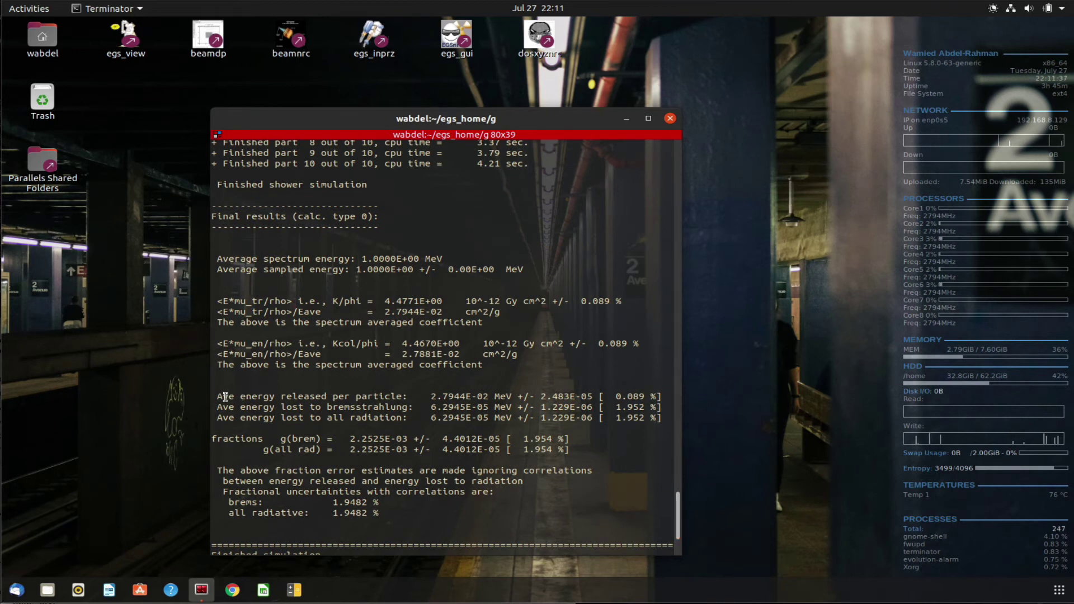
pyautogui.moveTo(216, 397); pyautogui.dragTo(610, 396)
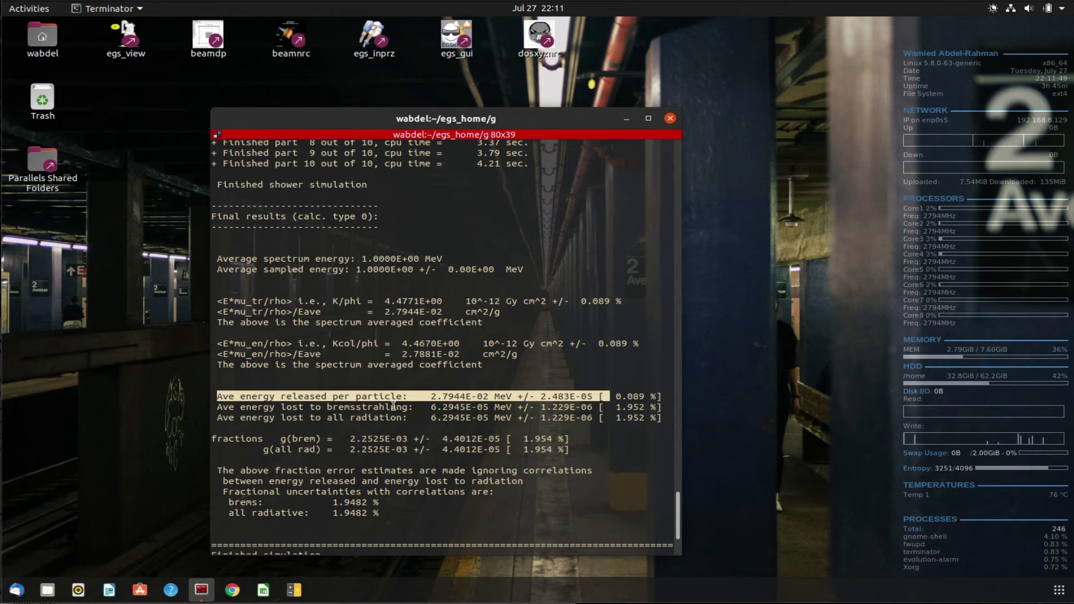
pyautogui.click(426, 406)
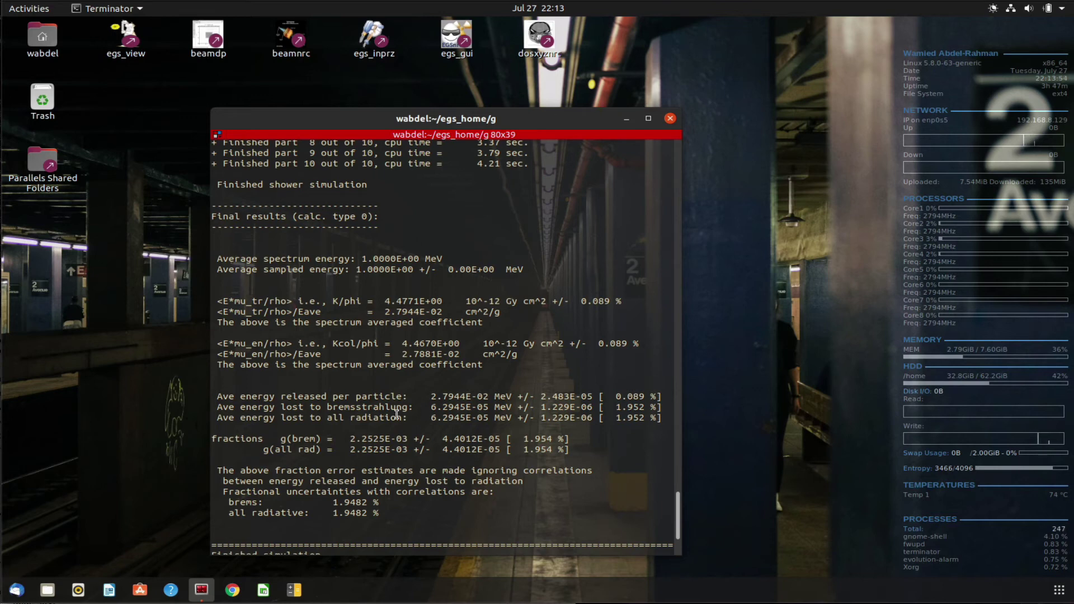
pyautogui.scroll(-4, 489, 439)
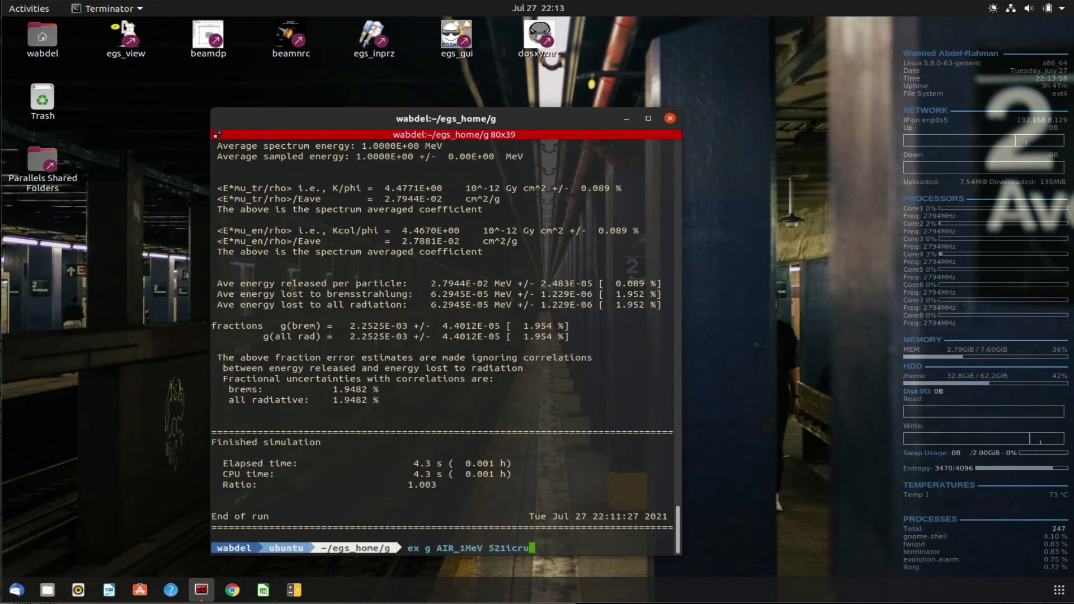
pyautogui.write('cp ')
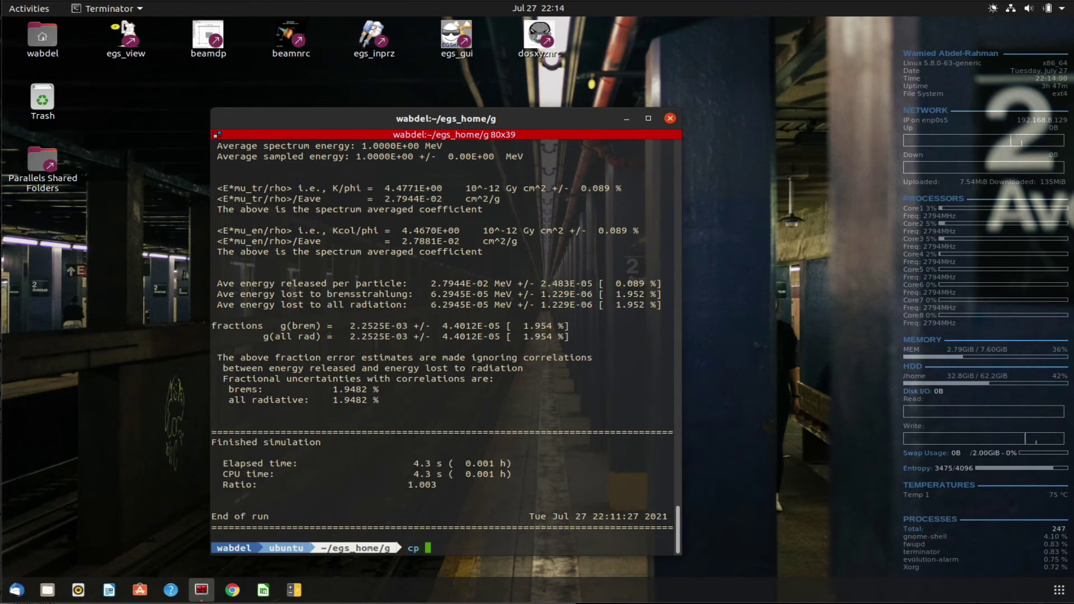
pyautogui.write('AIR')
# Copy AIR_1MeV.egsinp to PB_1MeV.egsinp for the lead run.
pyautogui.press('Tab')
pyautogui.write('i')
pyautogui.press('Tab')
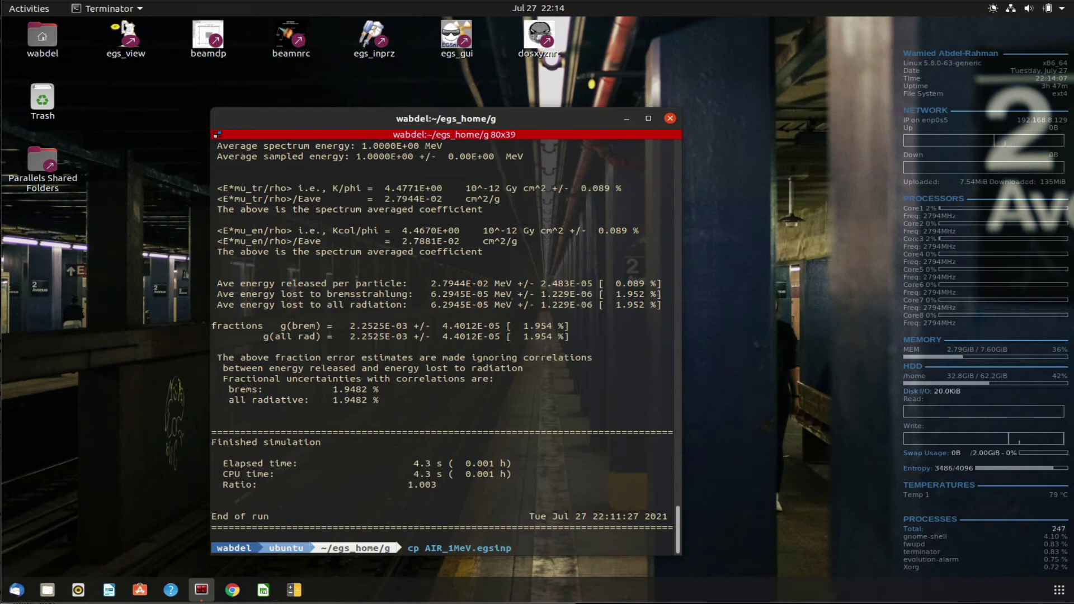
pyautogui.write('PB')
pyautogui.write('_')
pyautogui.write('1M')
pyautogui.write('eV.')
pyautogui.write('egsinp')
pyautogui.press('Return')
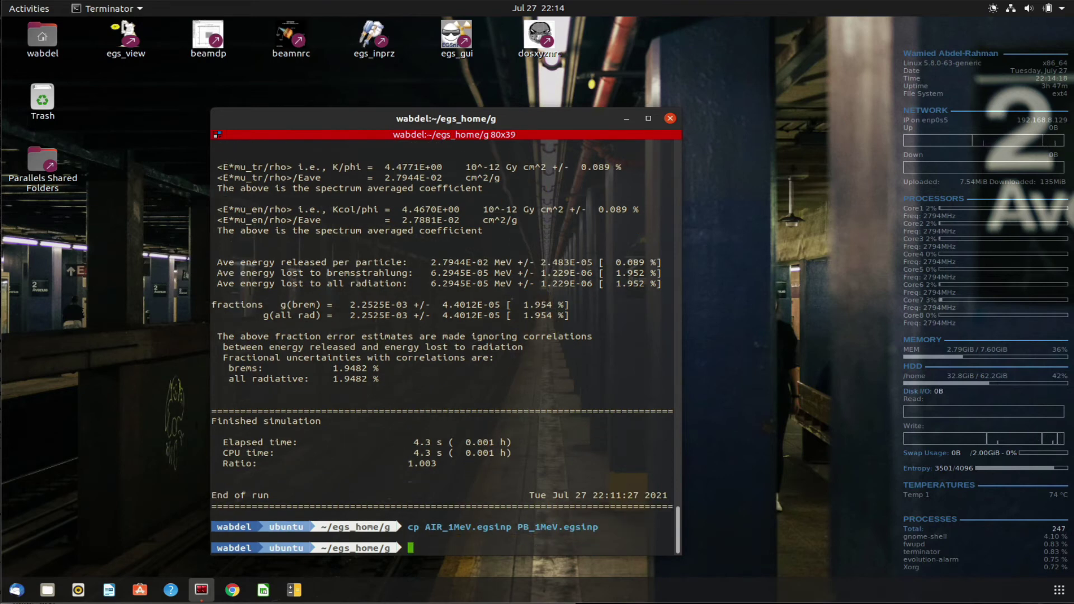
pyautogui.write('emacs')
pyautogui.write(' PB')
# Open PB_1MeV.egsinp in Emacs and change the medium from AIR521ICRU to PB521ICRU.
pyautogui.press('Tab')
pyautogui.press('Return')
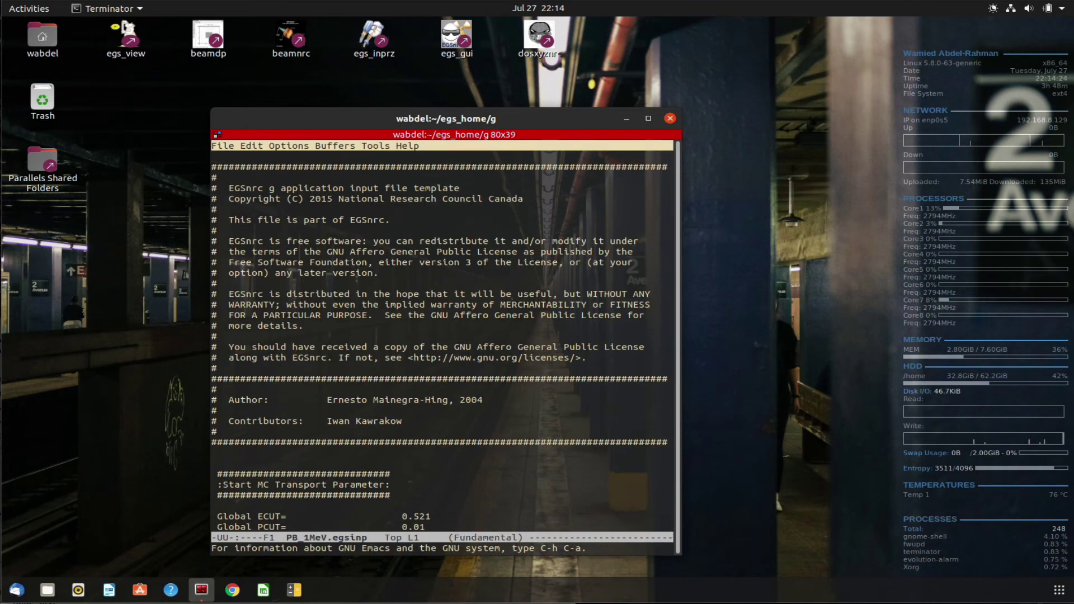
pyautogui.press('Down')
pyautogui.press('Down')
pyautogui.press('Down')
pyautogui.press('Down')
pyautogui.press('Down')
pyautogui.press('Down')
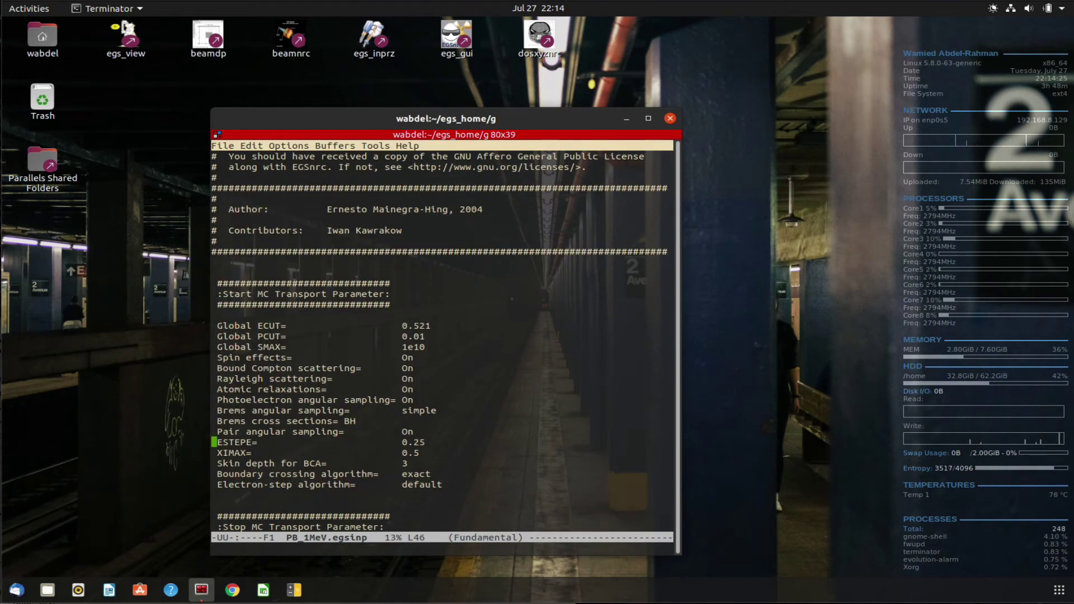
pyautogui.press('Down')
pyautogui.press('Down')
pyautogui.press('Down')
pyautogui.press('Down')
pyautogui.press('Down')
pyautogui.press('Down')
pyautogui.press('Down')
pyautogui.press('Down')
pyautogui.press('Down')
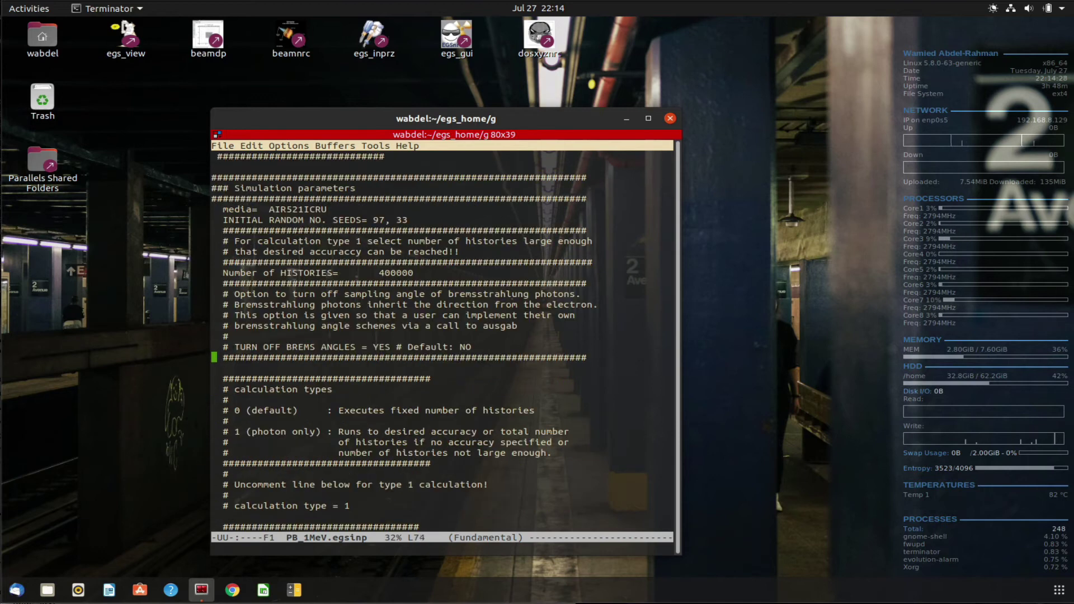
pyautogui.press('Up')
pyautogui.press('Up')
pyautogui.press('Up')
pyautogui.press('Up')
pyautogui.press('Up')
pyautogui.press('Up')
pyautogui.press('Up')
pyautogui.press('Up')
pyautogui.press('Right')
pyautogui.press('Right')
pyautogui.press('Right')
pyautogui.press('Right')
pyautogui.press('Right')
pyautogui.press('Right')
pyautogui.press('Right')
pyautogui.press('BackSpace')
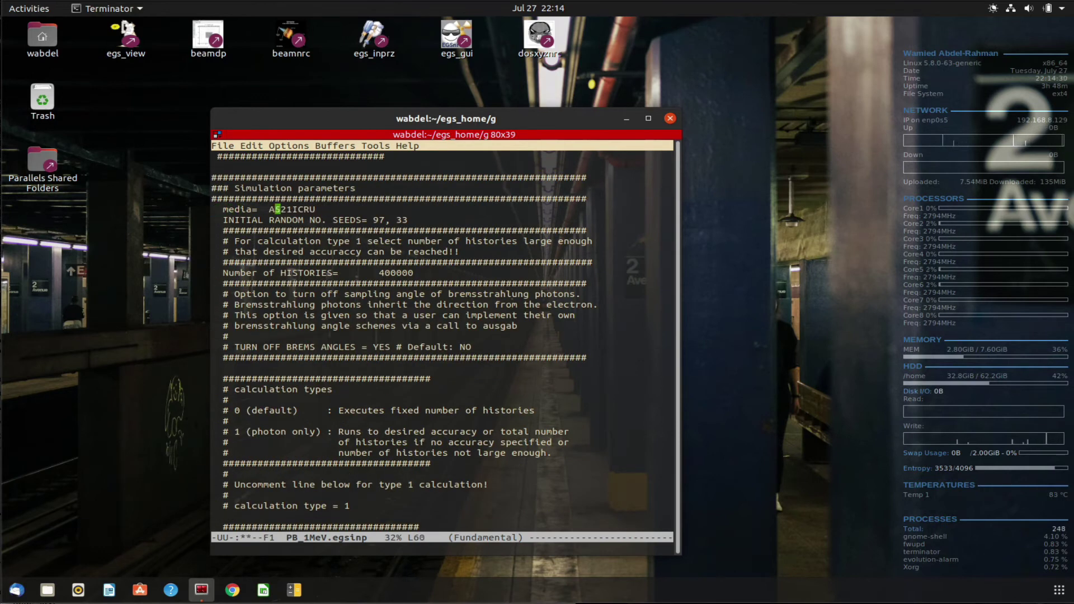
pyautogui.press('BackSpace')
pyautogui.press('BackSpace')
pyautogui.write('PB')
# Save and quit Emacs, then rerun ex g with PB_1MeV in place of AIR_1MeV.
pyautogui.hotkey('ctrl', 'x')
pyautogui.hotkey('ctrl', 's')
pyautogui.hotkey('ctrl', 'x')
pyautogui.hotkey('ctrl', 'c')
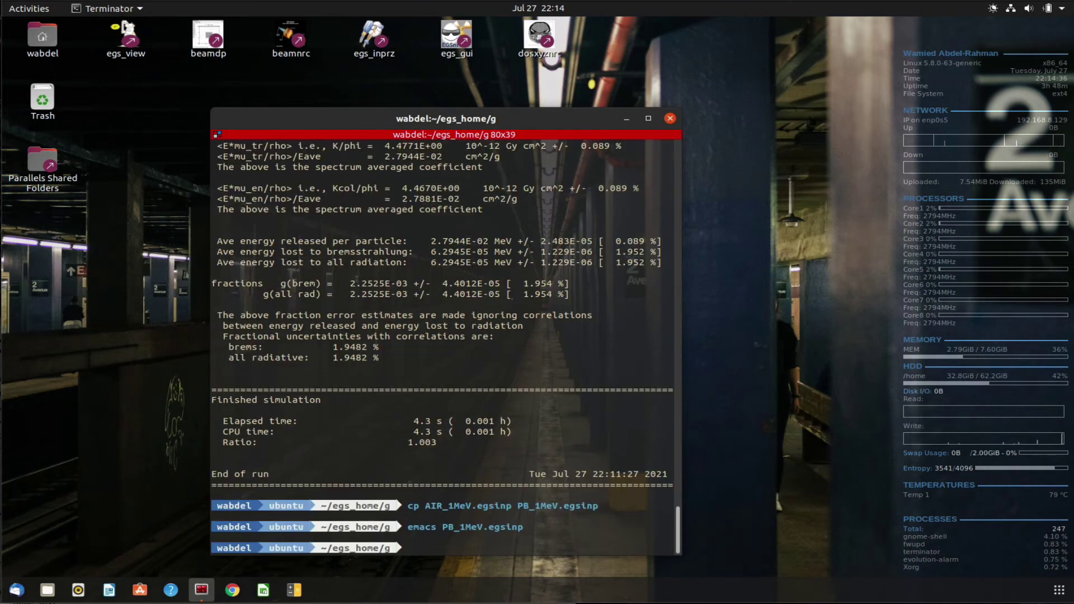
pyautogui.press('Up')
pyautogui.press('Up')
pyautogui.press('Up')
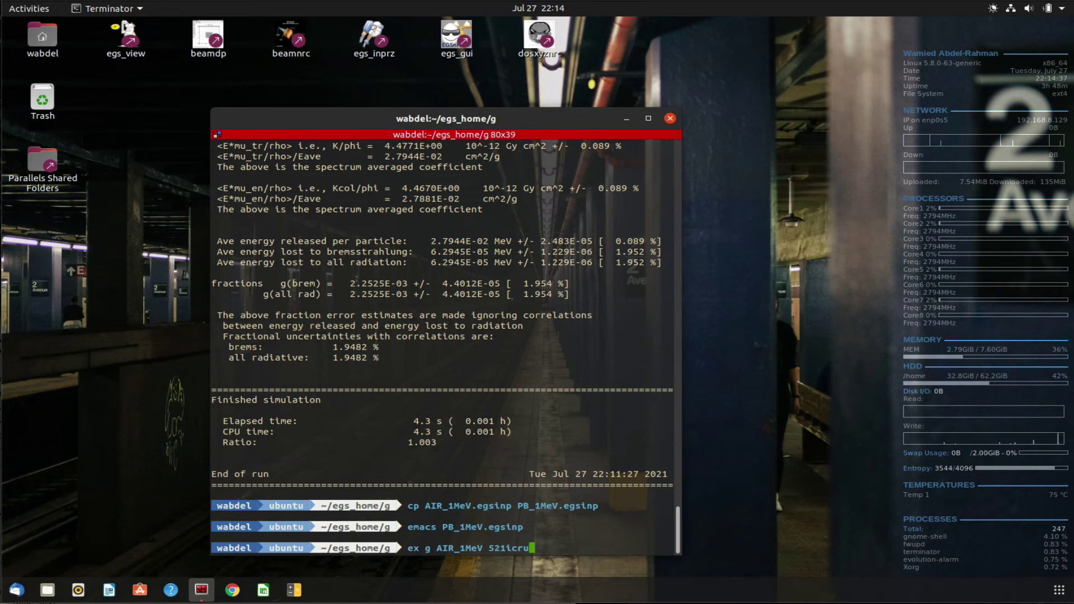
pyautogui.press('Left')
pyautogui.press('Left')
pyautogui.press('Left')
pyautogui.press('Left')
pyautogui.press('Left')
pyautogui.press('Left')
pyautogui.press('Left')
pyautogui.press('Left')
pyautogui.press('Left')
pyautogui.press('Left')
pyautogui.press('Left')
pyautogui.press('Left')
pyautogui.press('BackSpace')
pyautogui.press('BackSpace')
pyautogui.press('BackSpace')
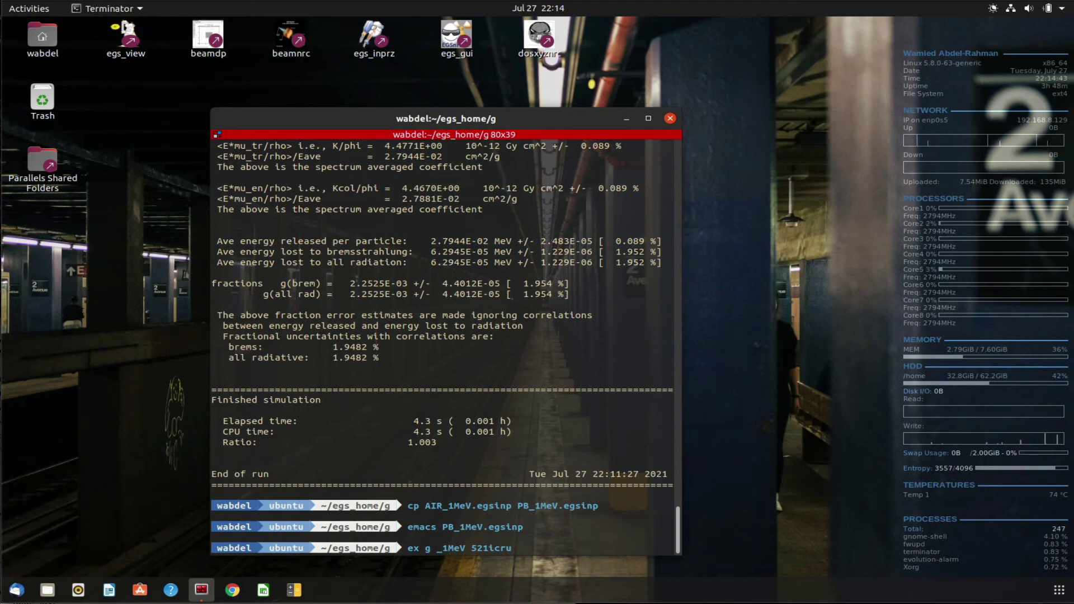
pyautogui.write('PB')
pyautogui.press('Return')
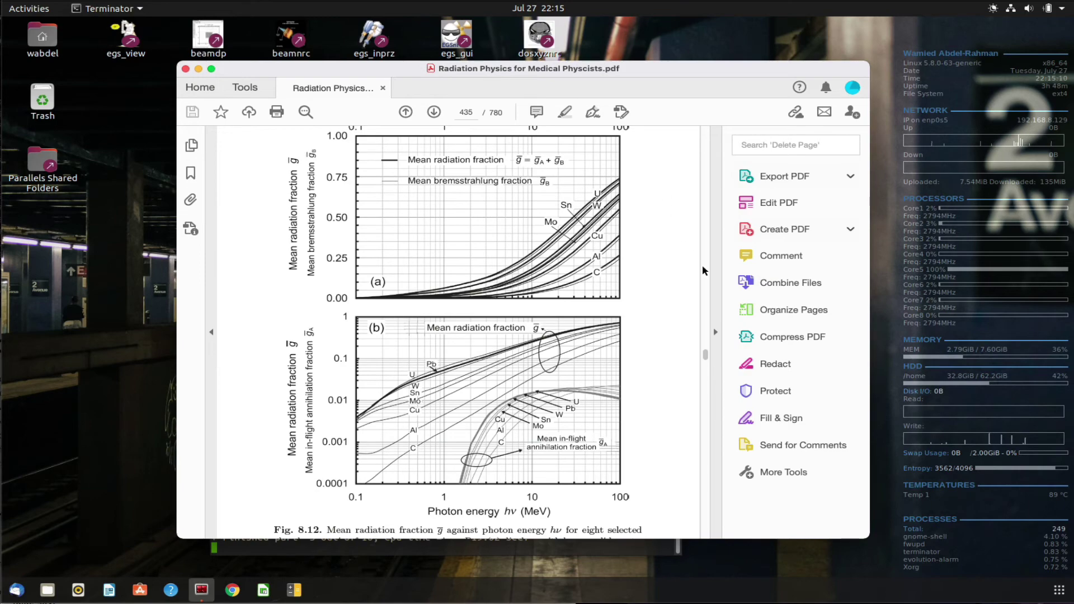
# Collapse Acrobat's tools pane to read plot (b), then return to the finished lead run in Terminator.
pyautogui.click(714, 329)
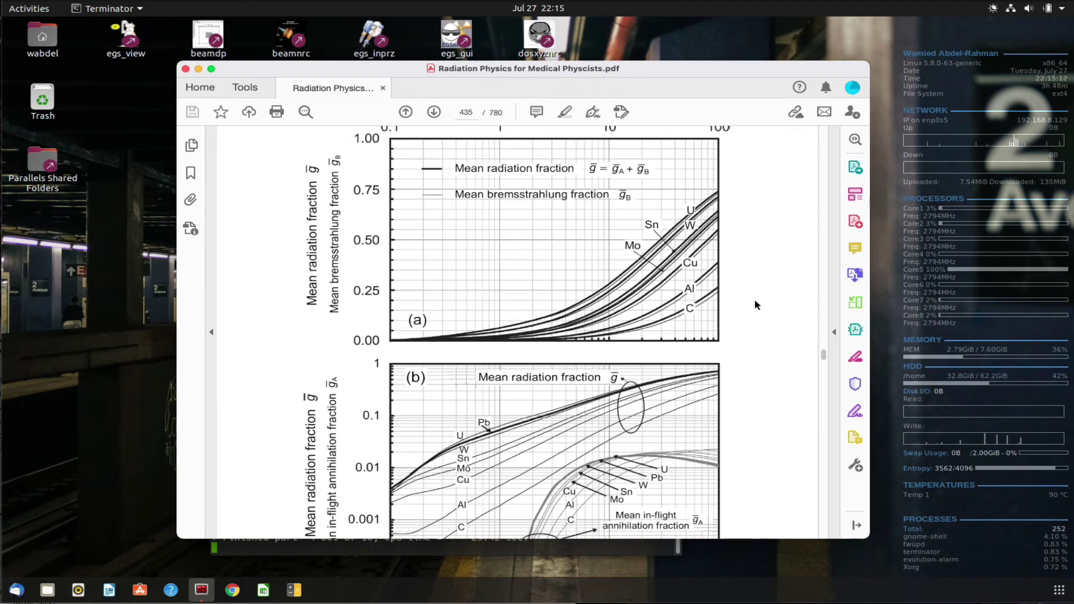
pyautogui.scroll(-5, 753, 294)
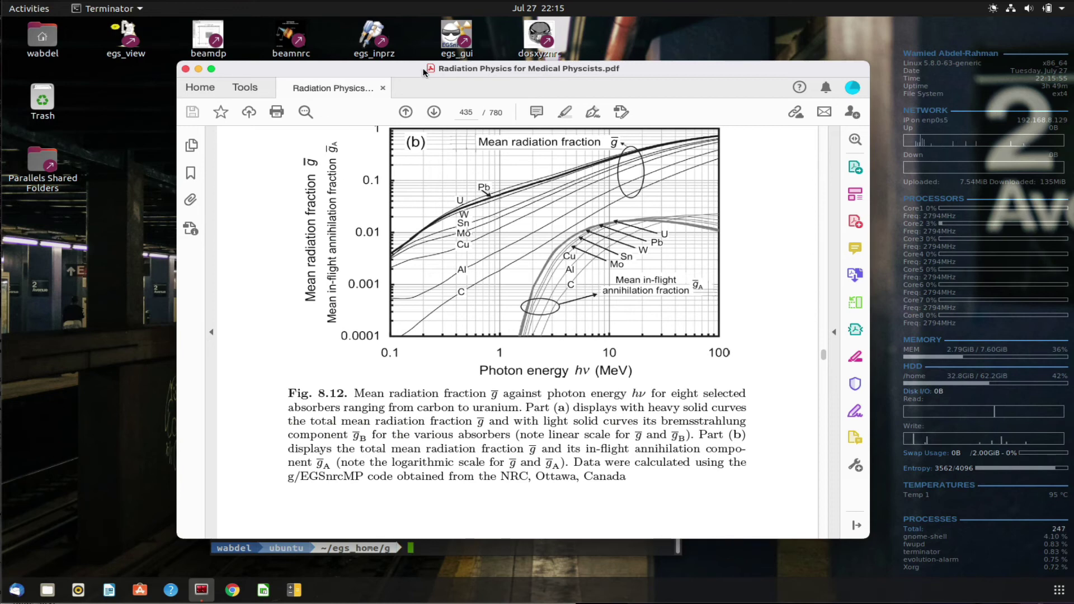
pyautogui.hotkey('alt', 'Tab')
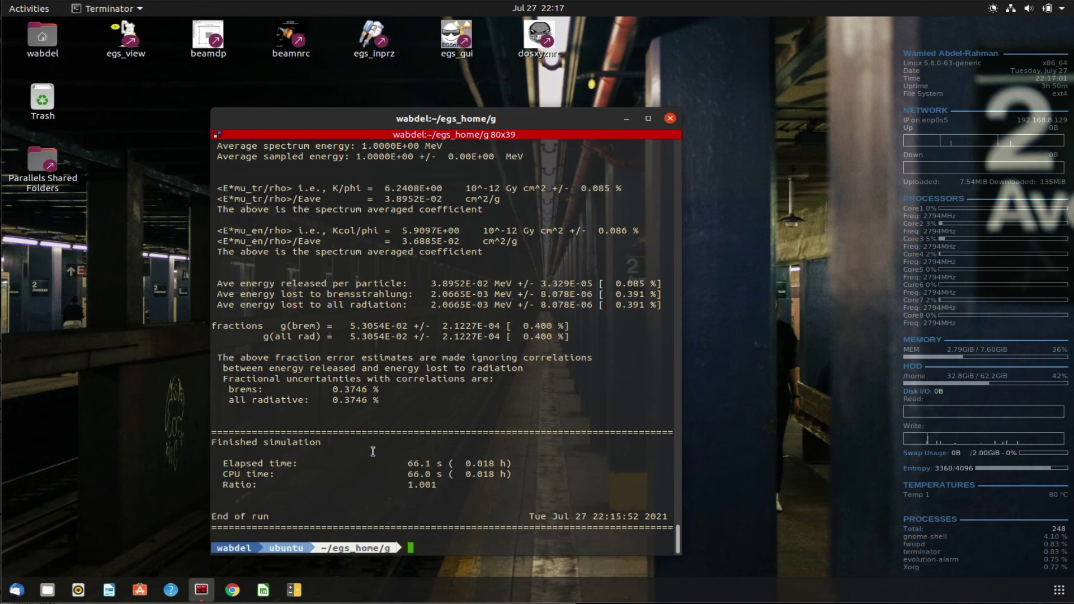
pyautogui.write('ex g PB_1MeV 521icru')
# Reopen PB_1MeV.egsinp in Emacs and move to the INCIDENT KINETIC ENERGY value.
pyautogui.press('Up')
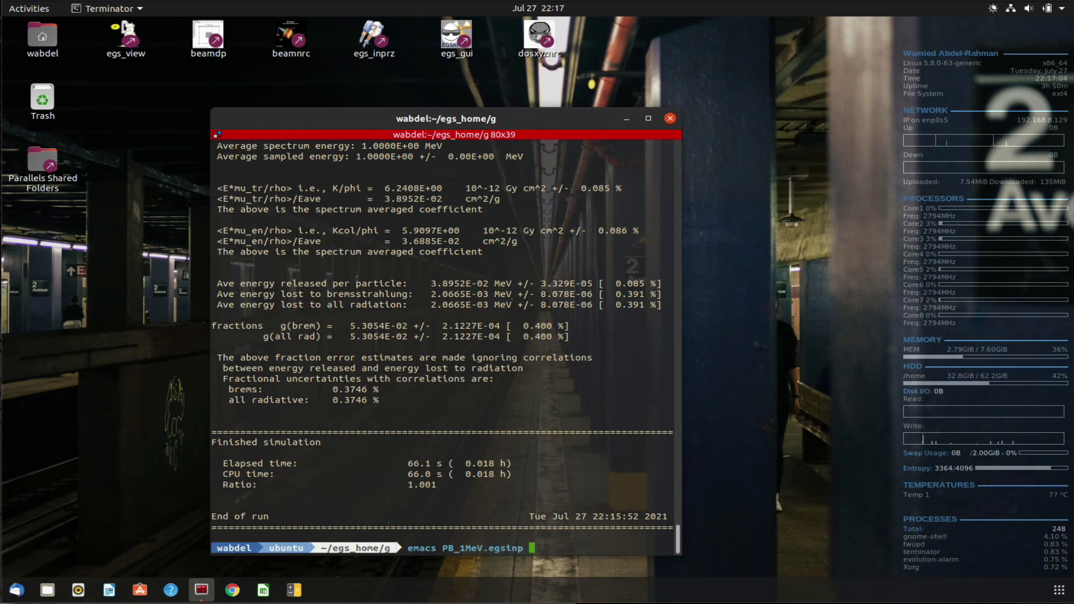
pyautogui.press('Return')
pyautogui.press('Down')
pyautogui.press('Down')
pyautogui.press('Down')
pyautogui.press('Down')
pyautogui.press('Down')
pyautogui.press('Down')
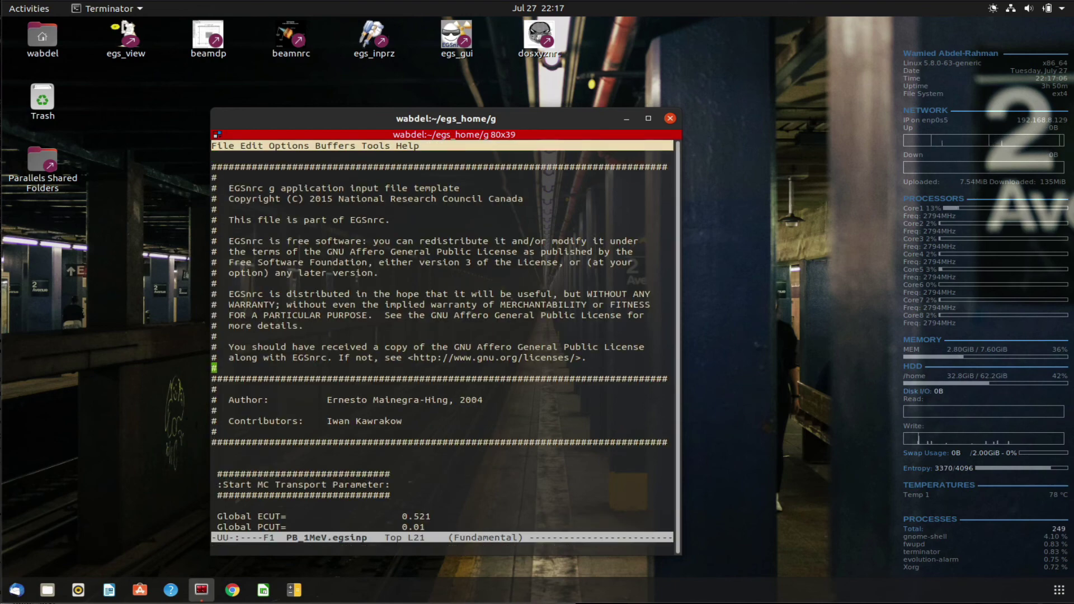
pyautogui.press('Down')
pyautogui.press('Down')
pyautogui.press('Down')
pyautogui.press('Down')
pyautogui.press('Down')
pyautogui.press('Down')
pyautogui.press('Down')
pyautogui.press('Down')
pyautogui.press('Down')
pyautogui.press('Down')
pyautogui.press('Down')
pyautogui.press('Down')
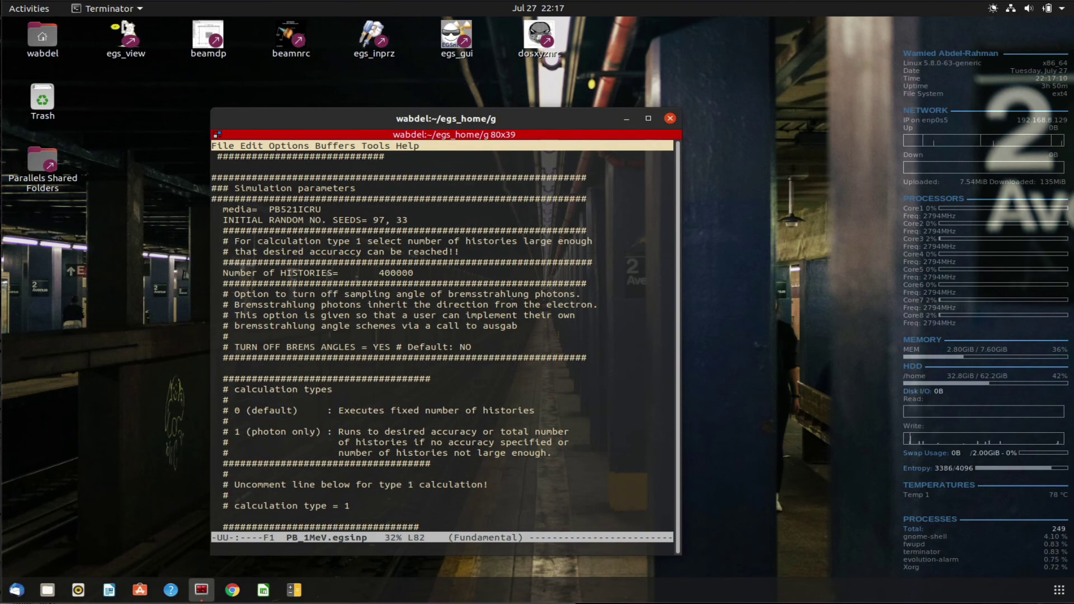
pyautogui.press('Down')
pyautogui.press('Down')
pyautogui.press('Down')
pyautogui.press('Down')
pyautogui.press('Down')
pyautogui.press('Down')
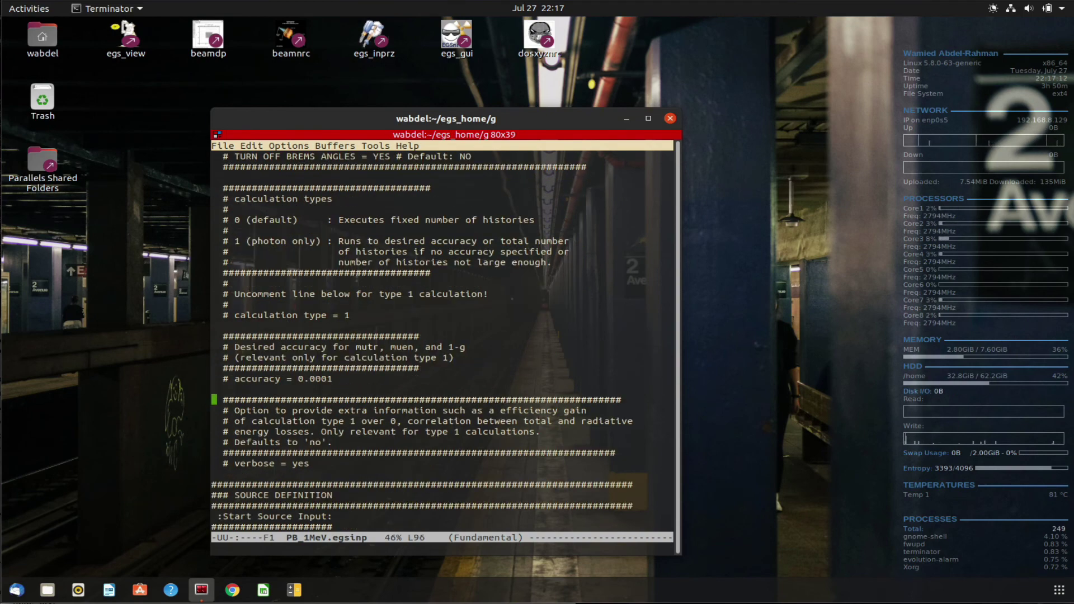
pyautogui.press('Down')
pyautogui.press('Down')
pyautogui.press('Down')
pyautogui.press('Down')
pyautogui.press('Down')
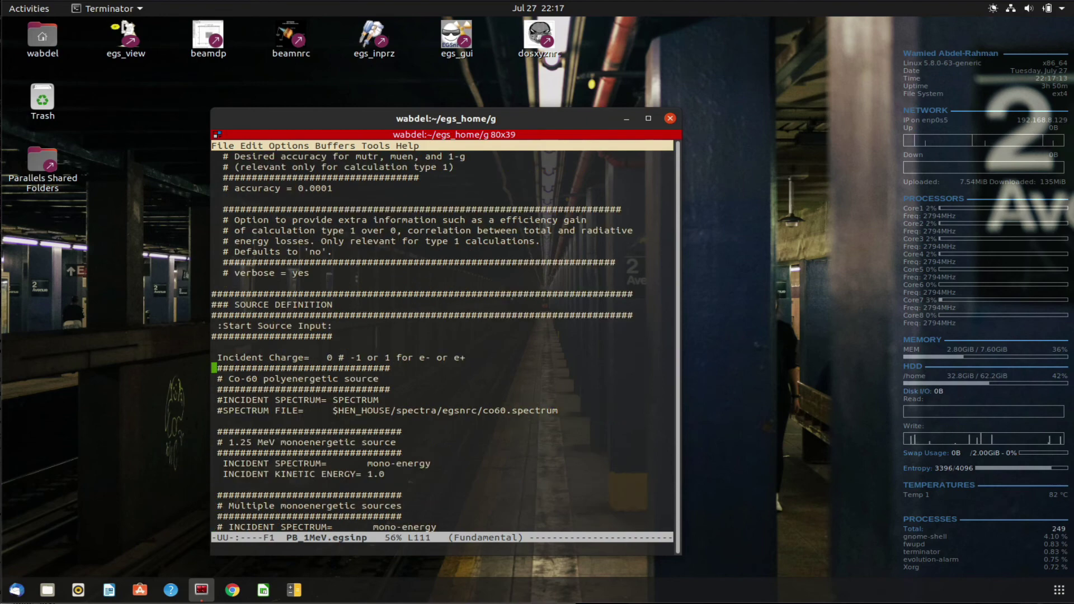
pyautogui.press('Down')
pyautogui.press('Down')
pyautogui.press('Down')
pyautogui.press('Down')
pyautogui.press('Down')
pyautogui.press('Down')
pyautogui.press('Down')
pyautogui.press('Right')
pyautogui.press('Right')
pyautogui.press('Right')
pyautogui.press('Right')
pyautogui.press('Right')
pyautogui.press('Right')
pyautogui.press('Right')
pyautogui.press('Right')
pyautogui.press('Right')
pyautogui.press('Right')
pyautogui.write('0')
# Save the energy as 10.0 MeV, quit Emacs, and briefly reopen the file to verify.
pyautogui.hotkey('ctrl', 'x')
pyautogui.hotkey('ctrl', 's')
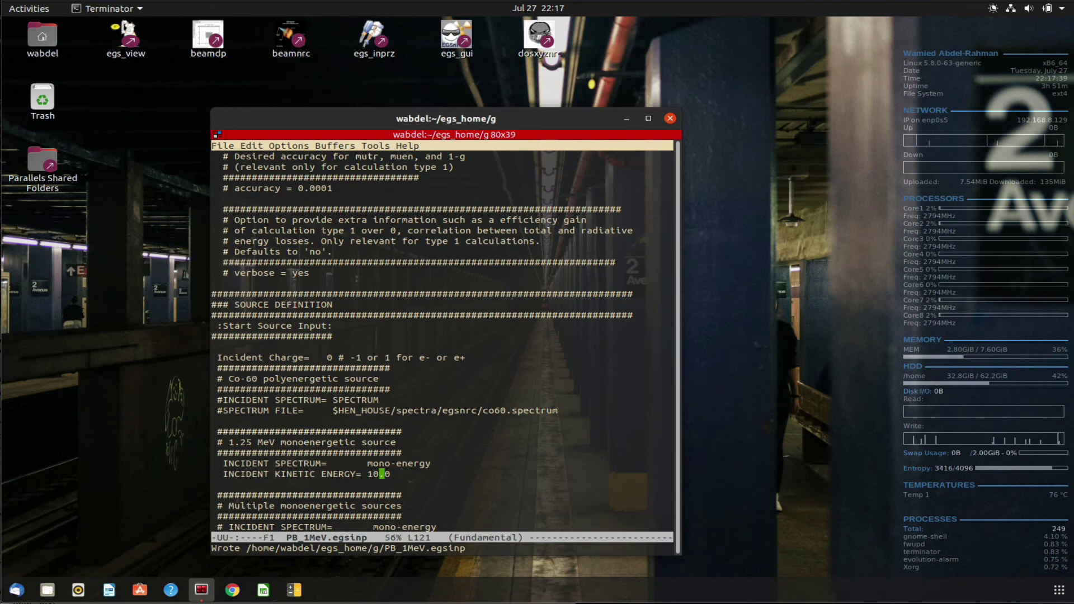
pyautogui.hotkey('ctrl', 'x')
pyautogui.hotkey('ctrl', 'c')
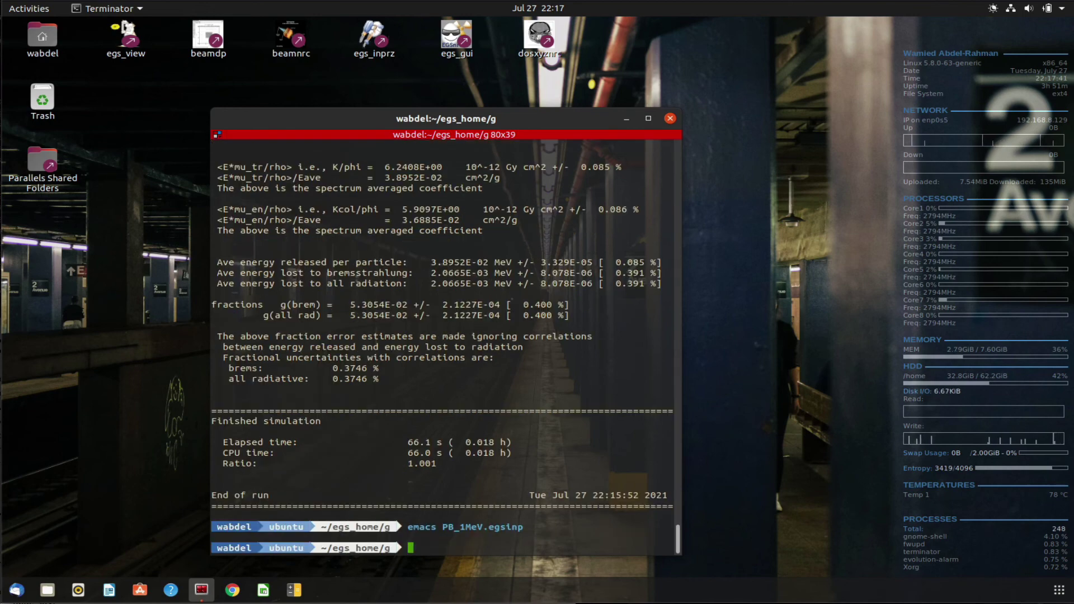
pyautogui.press('Up')
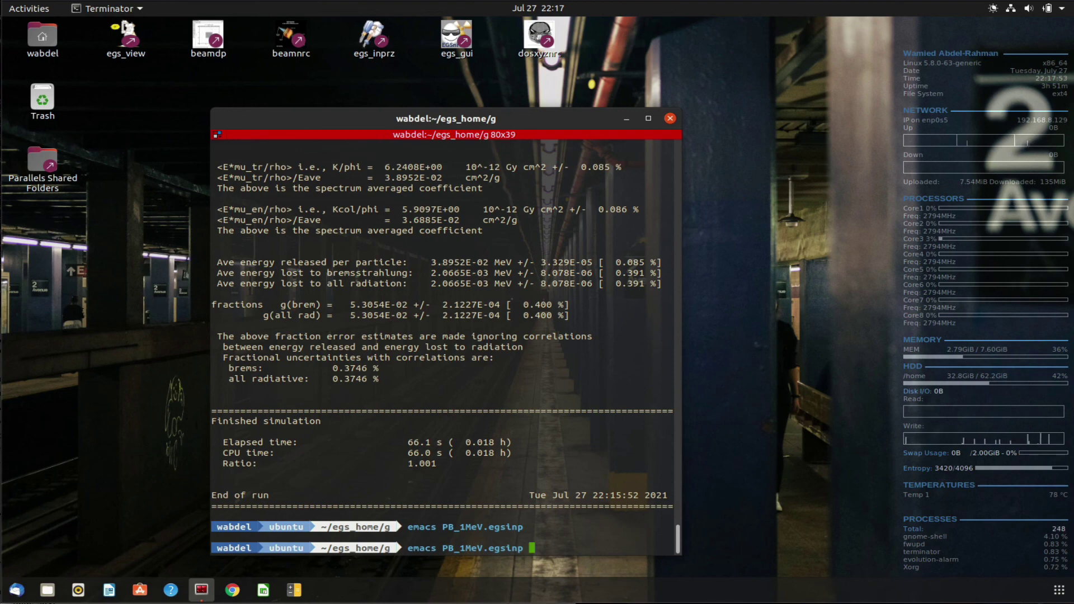
pyautogui.press('Return')
pyautogui.hotkey('ctrl', 'x')
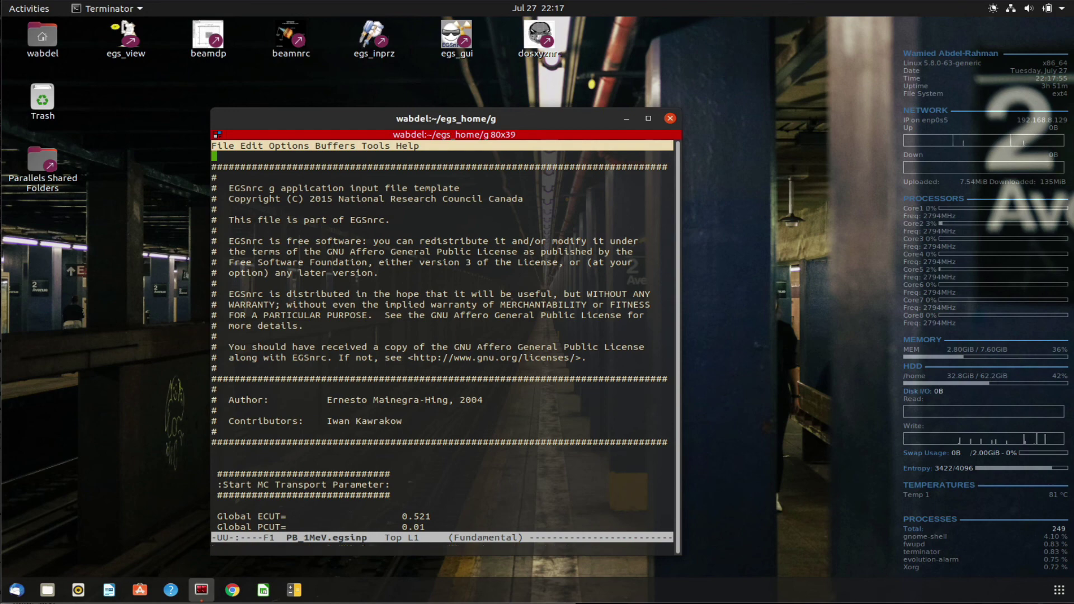
# Run 'ex g PB_1MeV 521icru' for the 10 MeV lead input, yielding radiative fraction 2.5974E-01.
pyautogui.hotkey('ctrl', 'c')
pyautogui.write('ex g PB_1MeV 521icru')
pyautogui.press('Up')
pyautogui.press('Down')
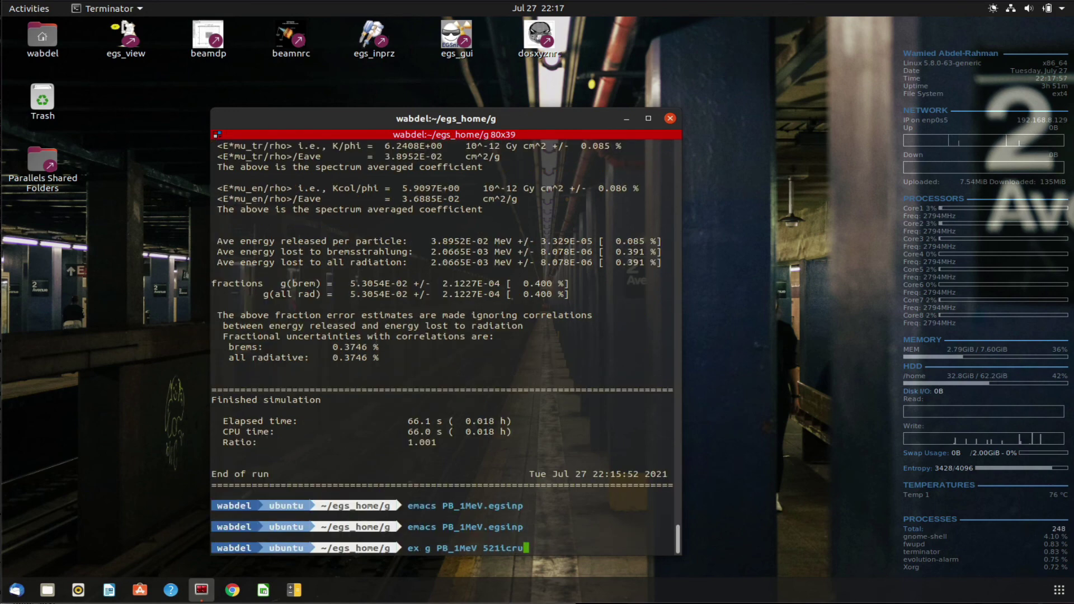
pyautogui.press('Return')
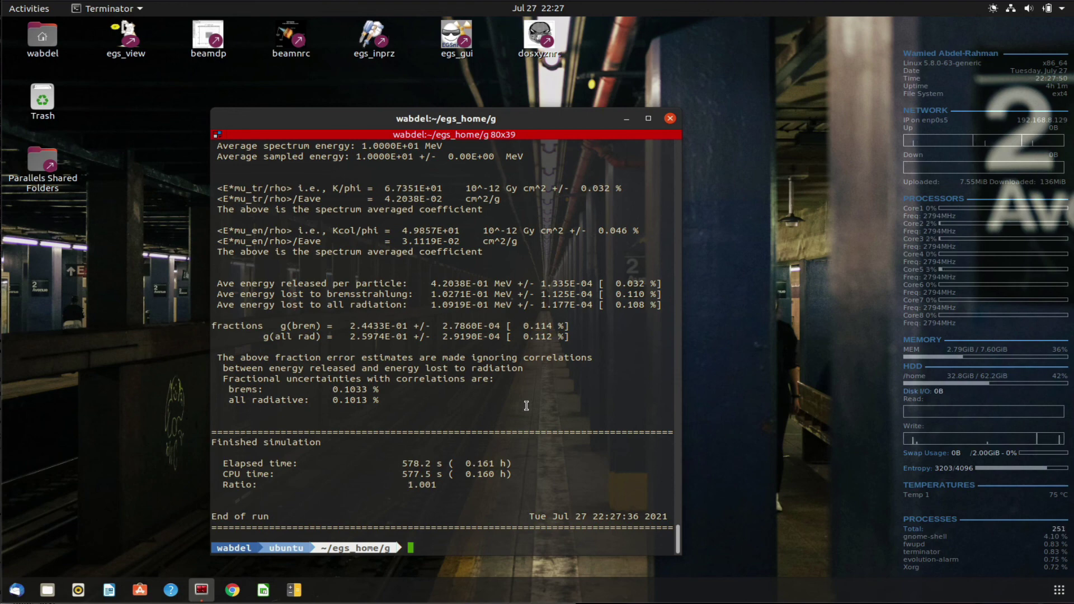
pyautogui.scroll(2, 526, 406)
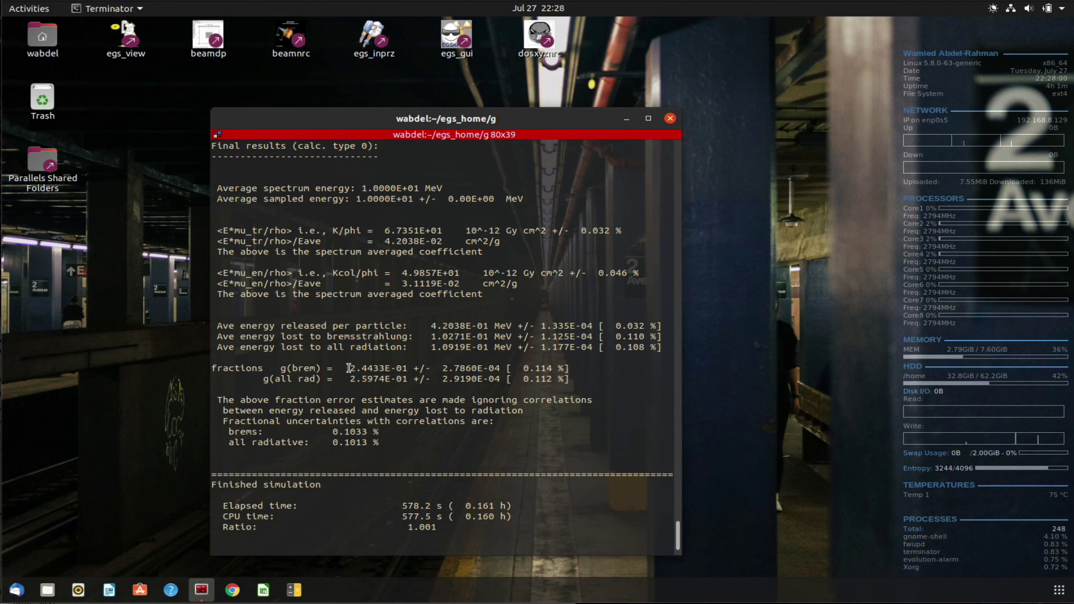
# Select the g(brem) radiative fraction 2.4433E-01 in the 10 MeV lead final results.
pyautogui.moveTo(348, 368); pyautogui.dragTo(409, 368)
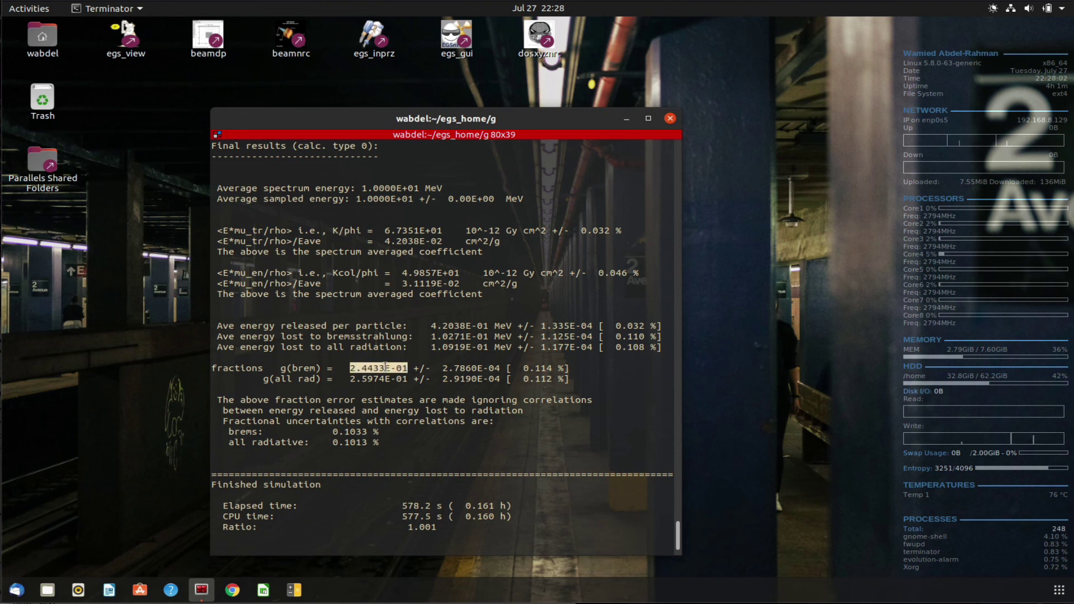